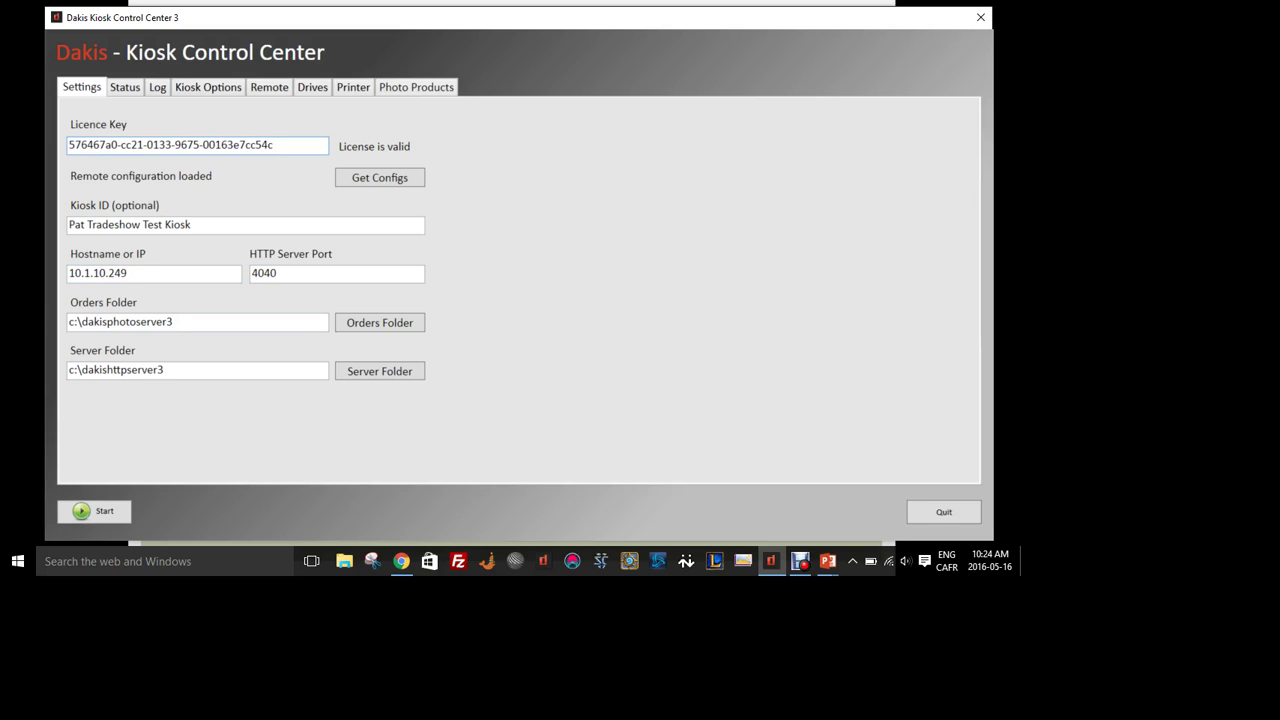
# - Disable offline photo upload in the photo products options and return to the general kiosk settings
pyautogui.click(416, 87)
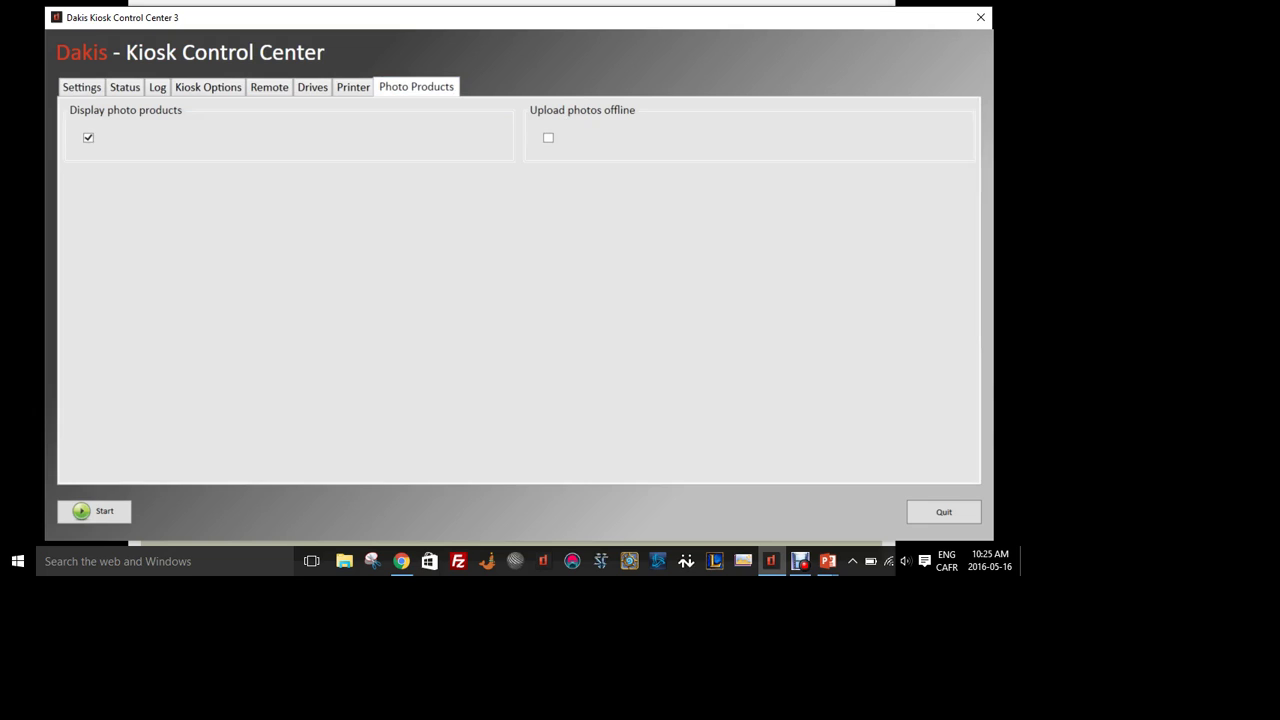
pyautogui.click(548, 137)
pyautogui.click(81, 87)
# - Run ipconfig in a Command Prompt to look up the computer's current IPv4 address
pyautogui.click(164, 561)
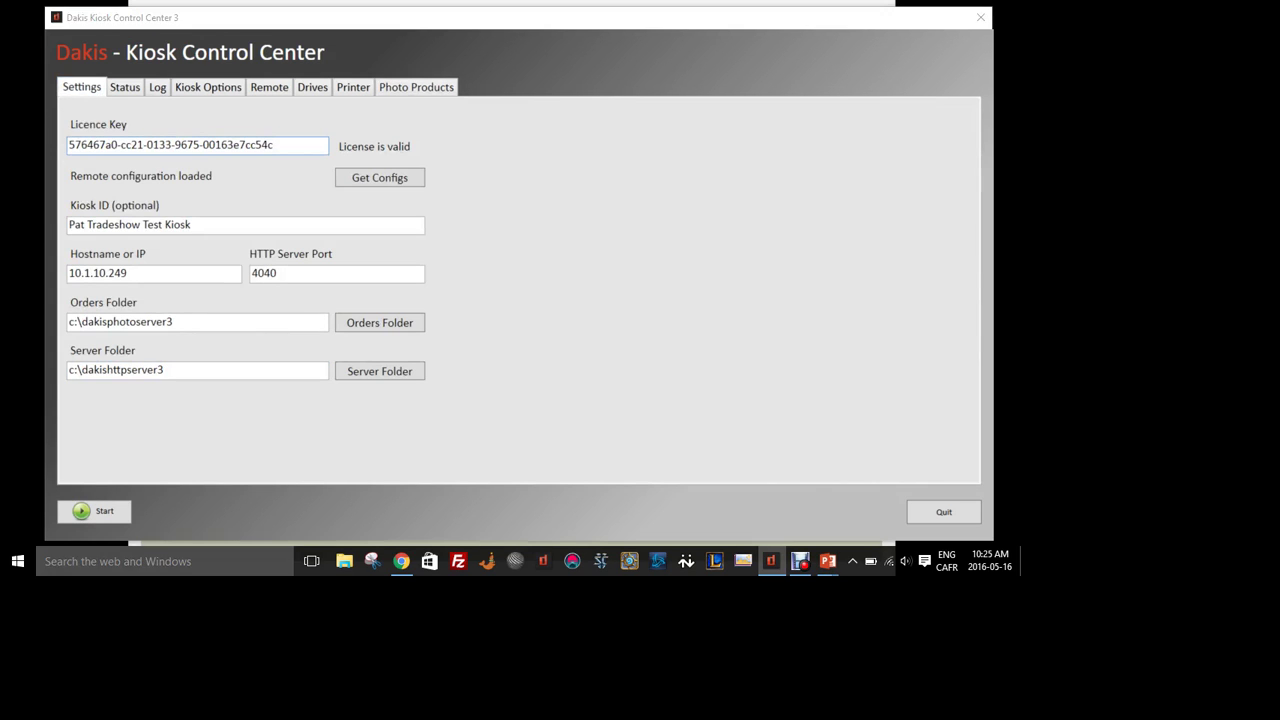
pyautogui.write('cmd')
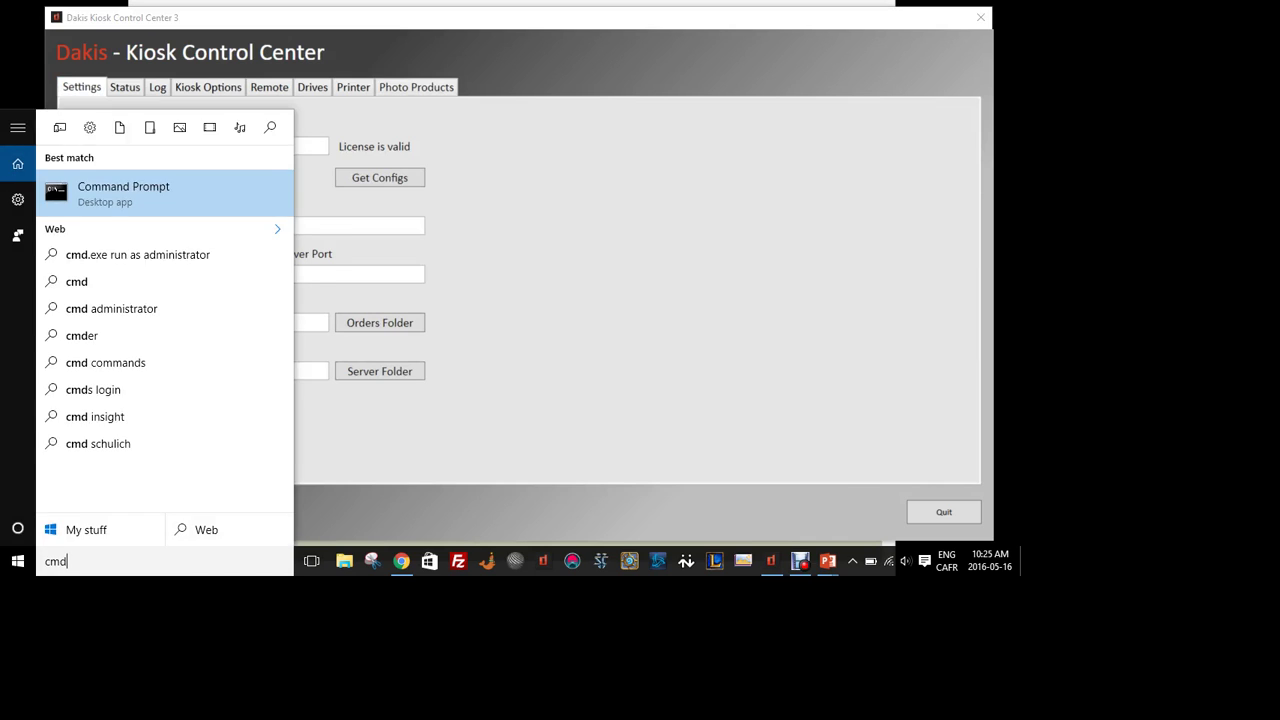
pyautogui.press('Return')
pyautogui.write('ipconfig')
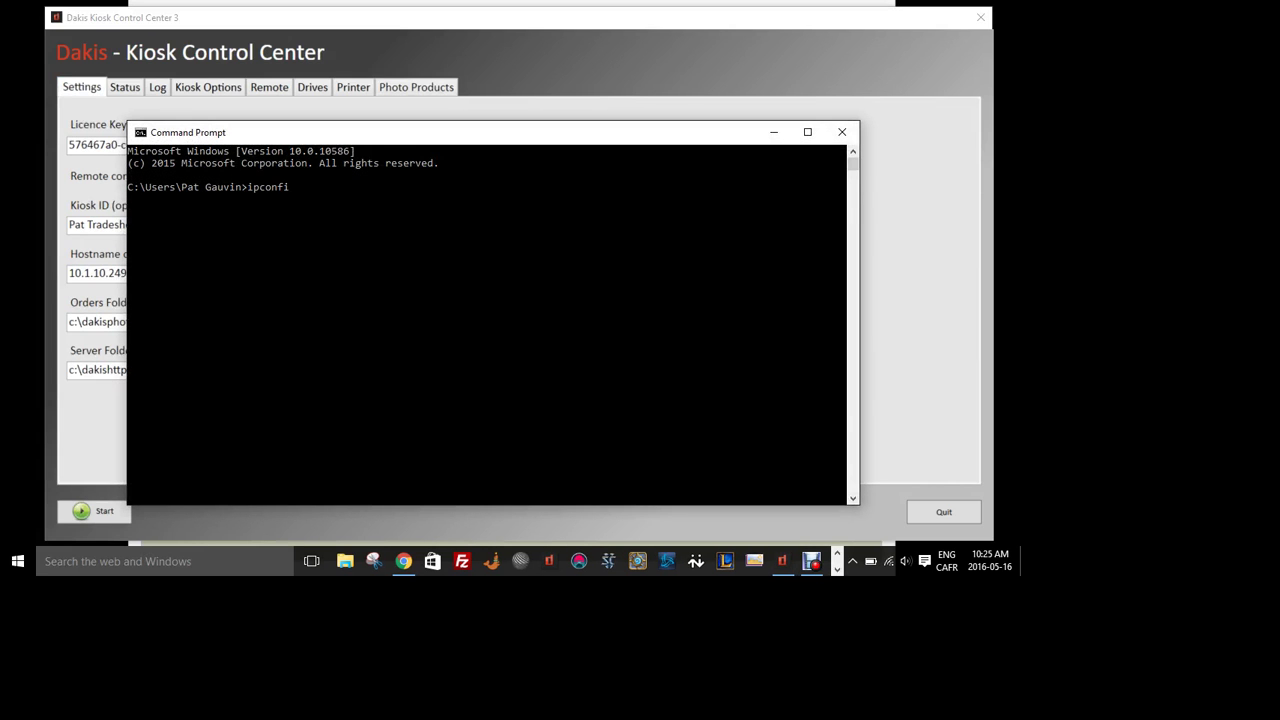
pyautogui.press('Return')
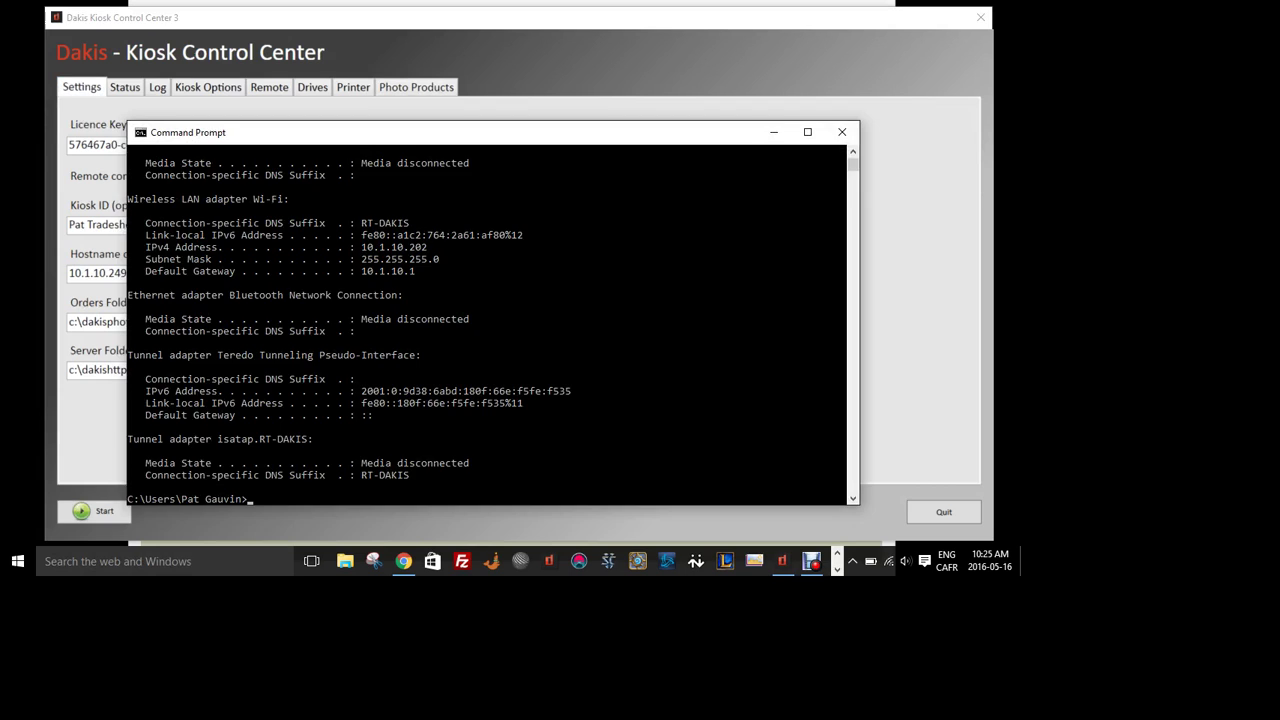
pyautogui.moveTo(490, 132); pyautogui.dragTo(560, 125)
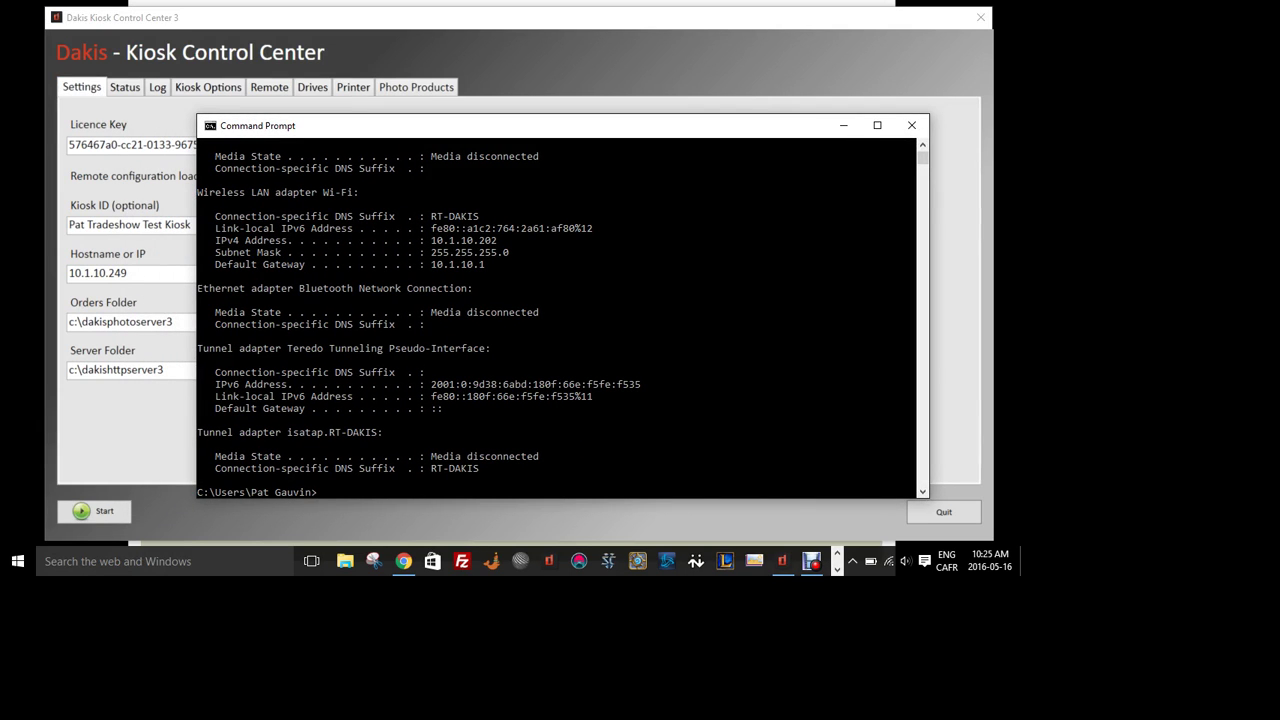
# - Close the Command Prompt and set the kiosk's hostname or IP to 10.1.10.202
pyautogui.click(911, 125)
pyautogui.click(127, 273)
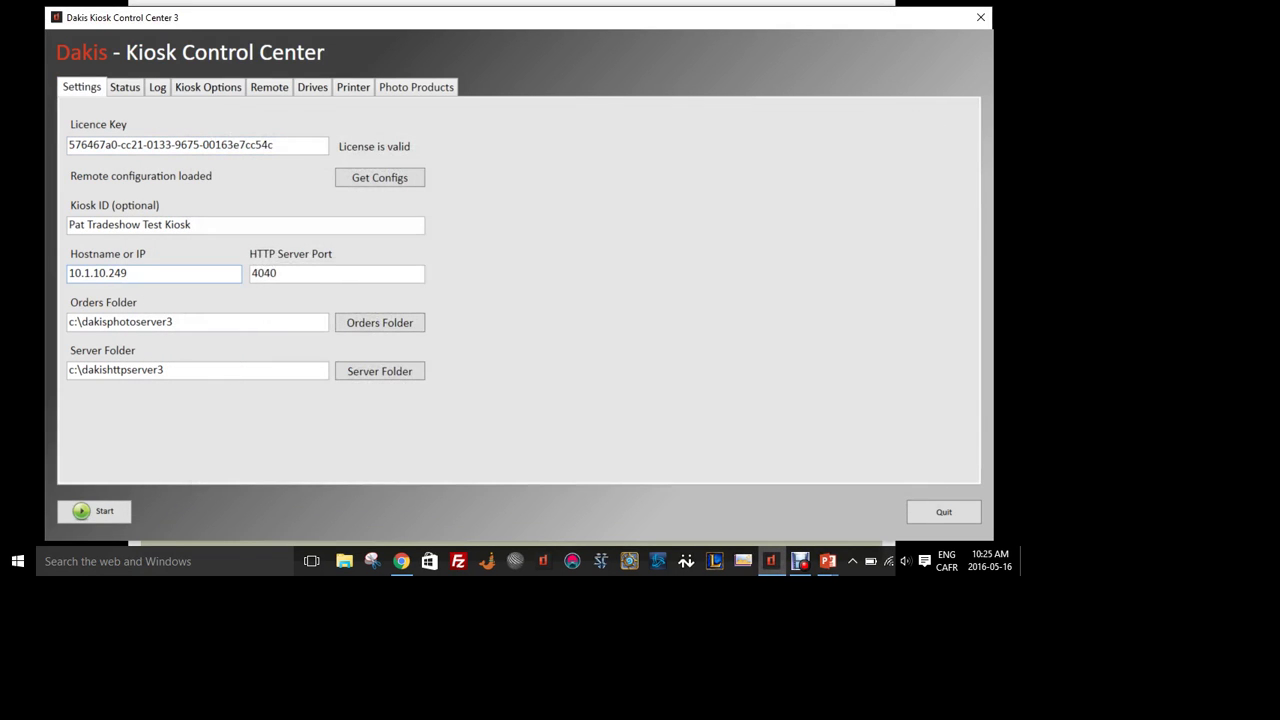
pyautogui.press('BackSpace')
pyautogui.press('BackSpace')
pyautogui.write('02')
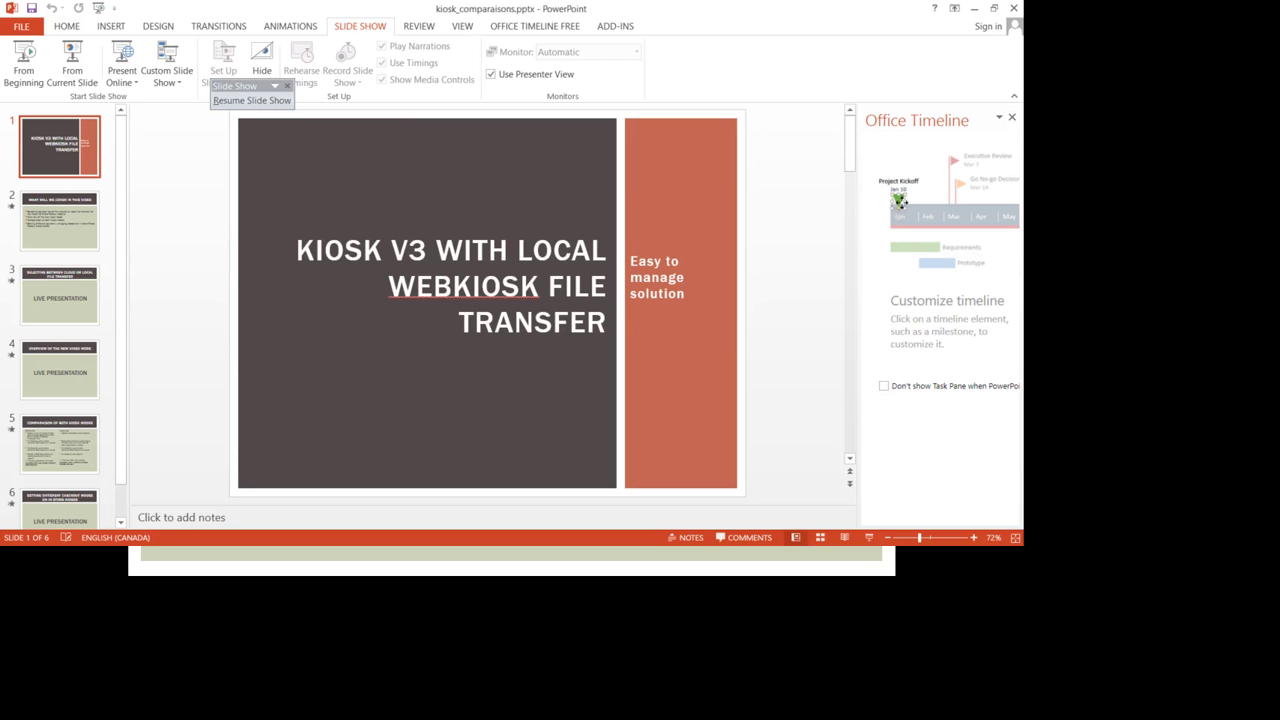
# - Search Windows for kiosk and launch the Kiosk3 application
pyautogui.hotkey('alt', 'Tab')
pyautogui.press('Tab')
pyautogui.press('Tab')
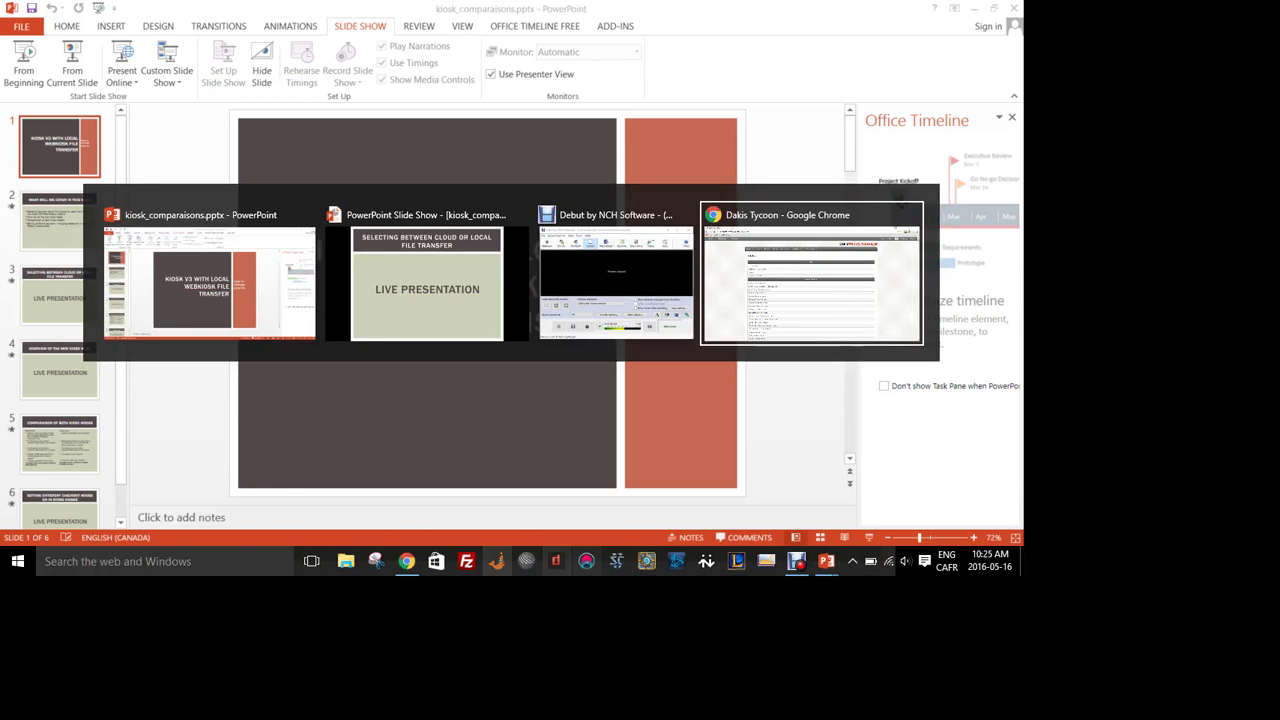
pyautogui.press('super')
pyautogui.write('kiosk')
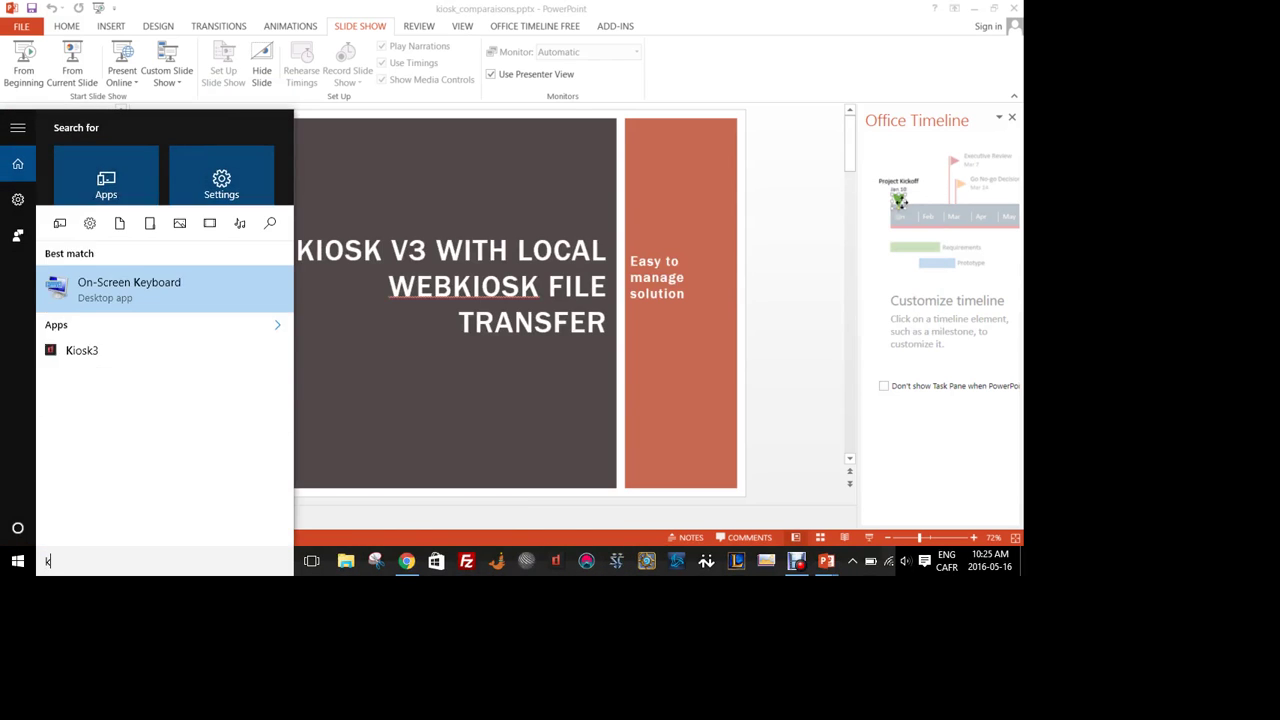
pyautogui.press('Return')
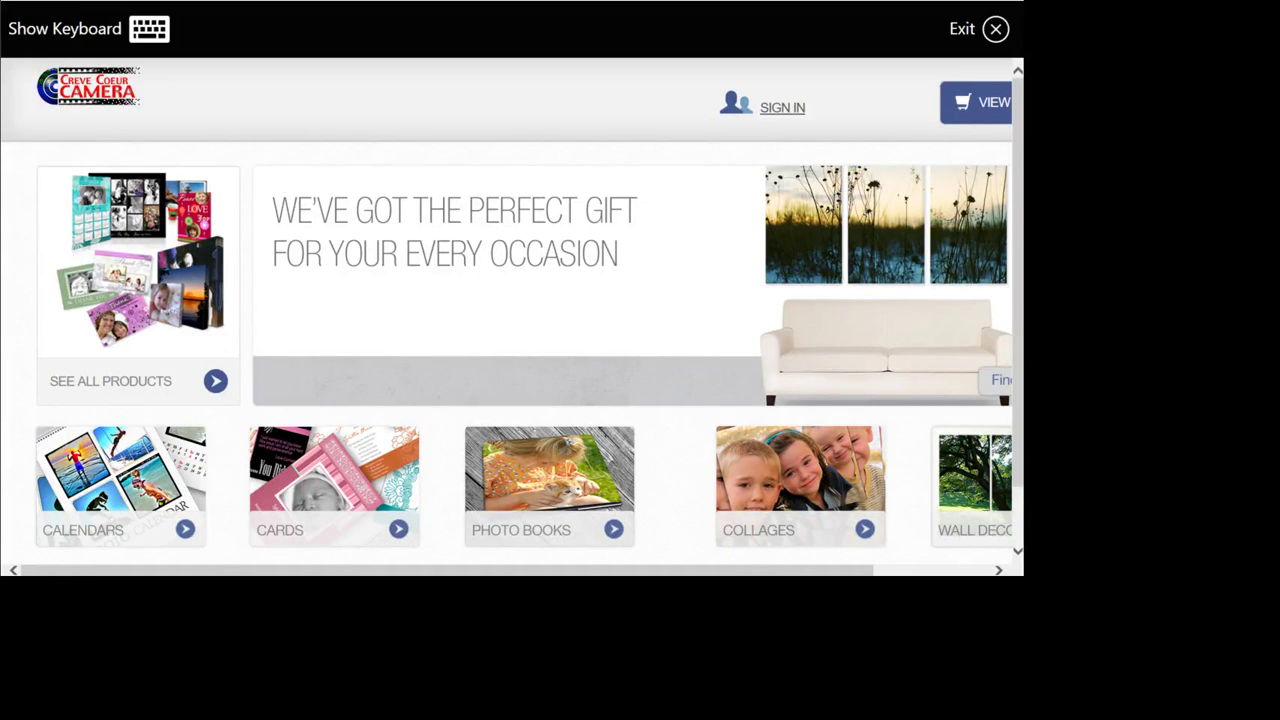
# - Browse the product catalogue to the Linen Cover photo books and start creating one
pyautogui.scroll(-1, 506, 310)
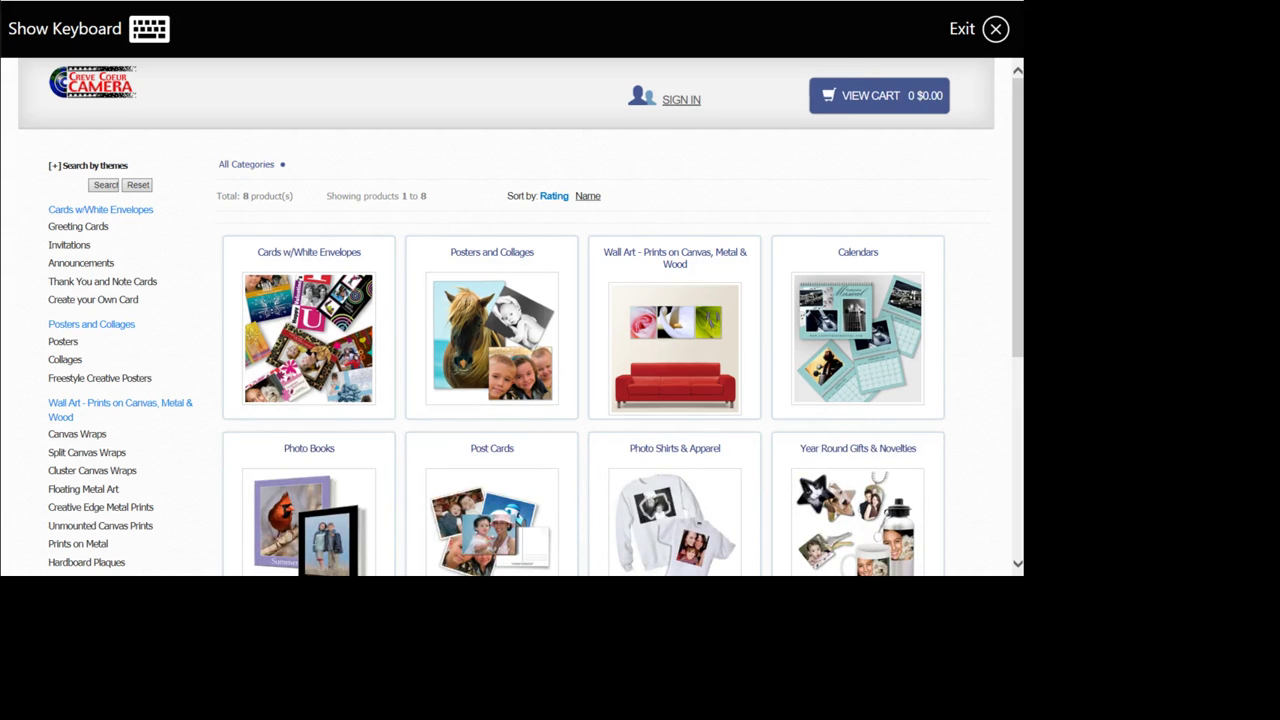
pyautogui.scroll(-1, 512, 320)
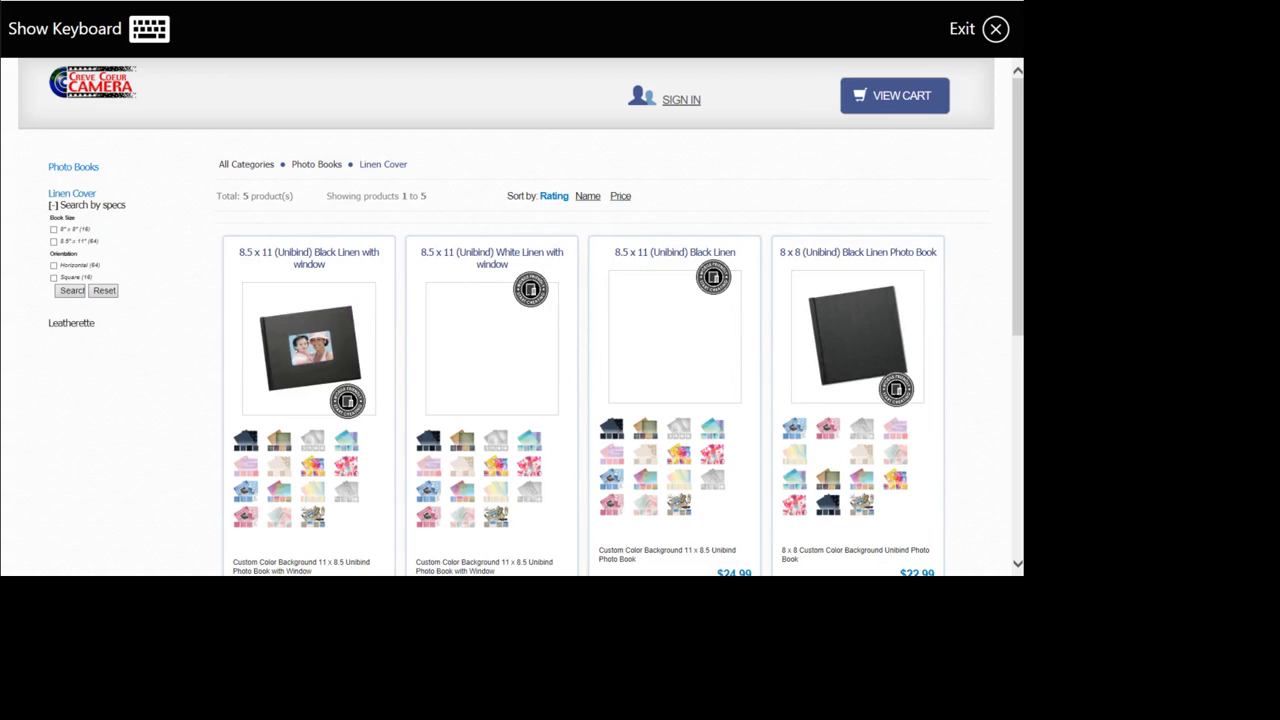
pyautogui.scroll(-1, 512, 316)
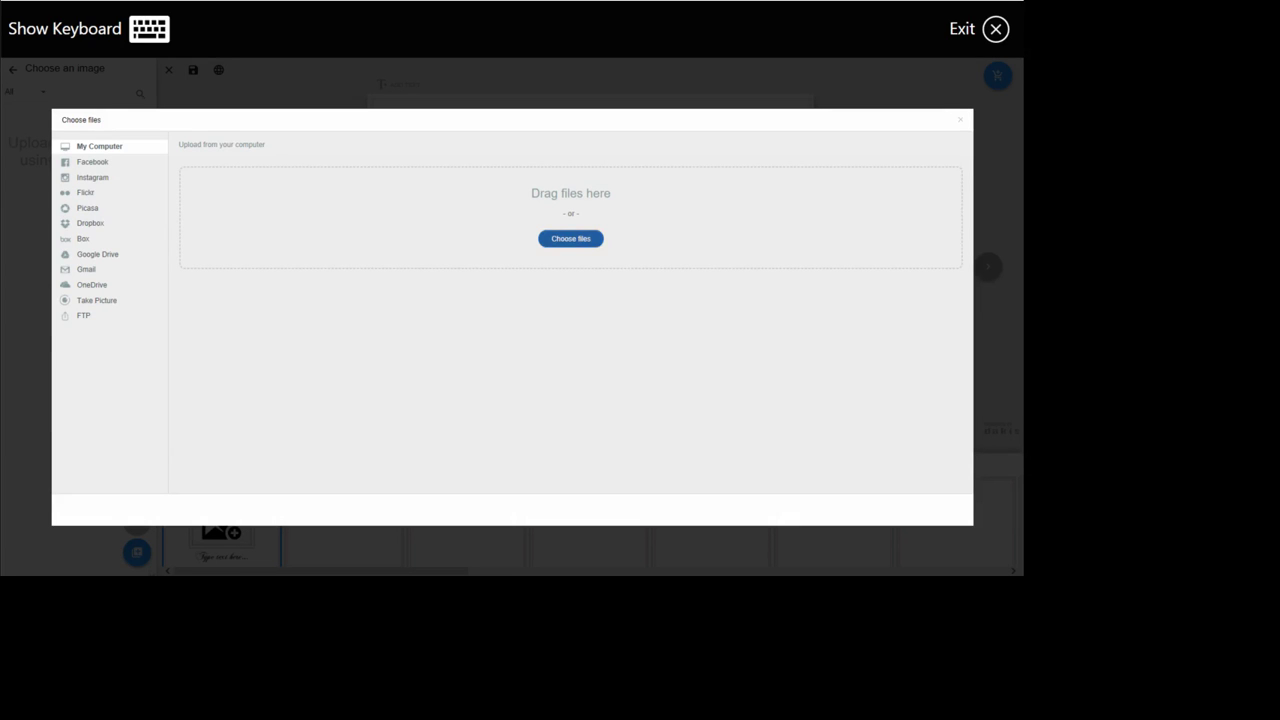
# - Check the Facebook source, then upload 19 images from the computer's Pictures folder, from _MG_2628.jpg through the wooden mill photo
pyautogui.click(93, 162)
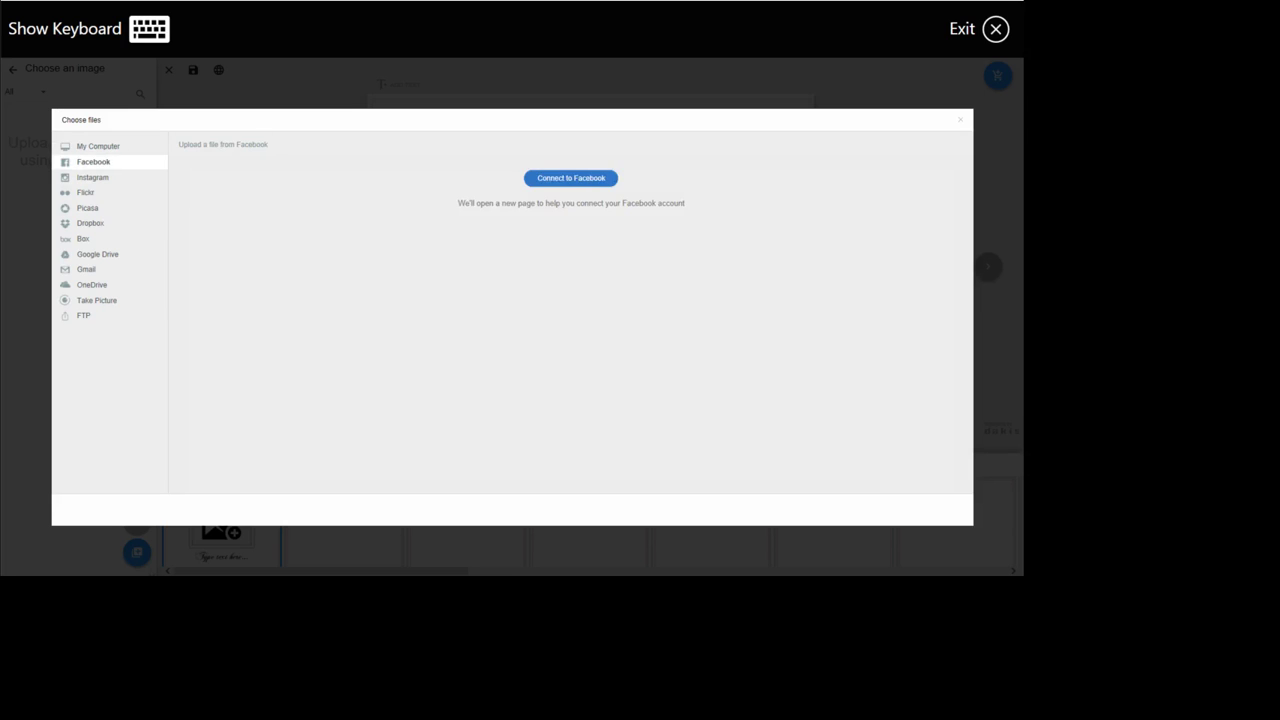
pyautogui.click(98, 146)
pyautogui.click(571, 238)
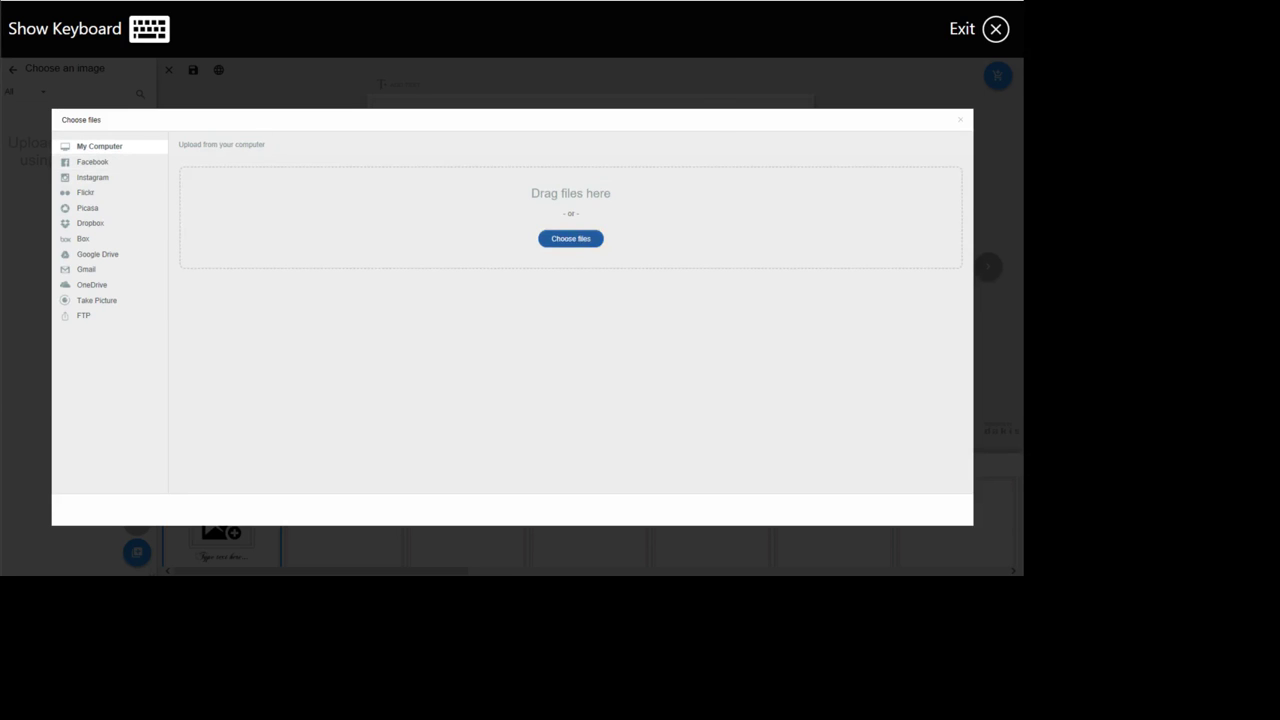
pyautogui.click(336, 122)
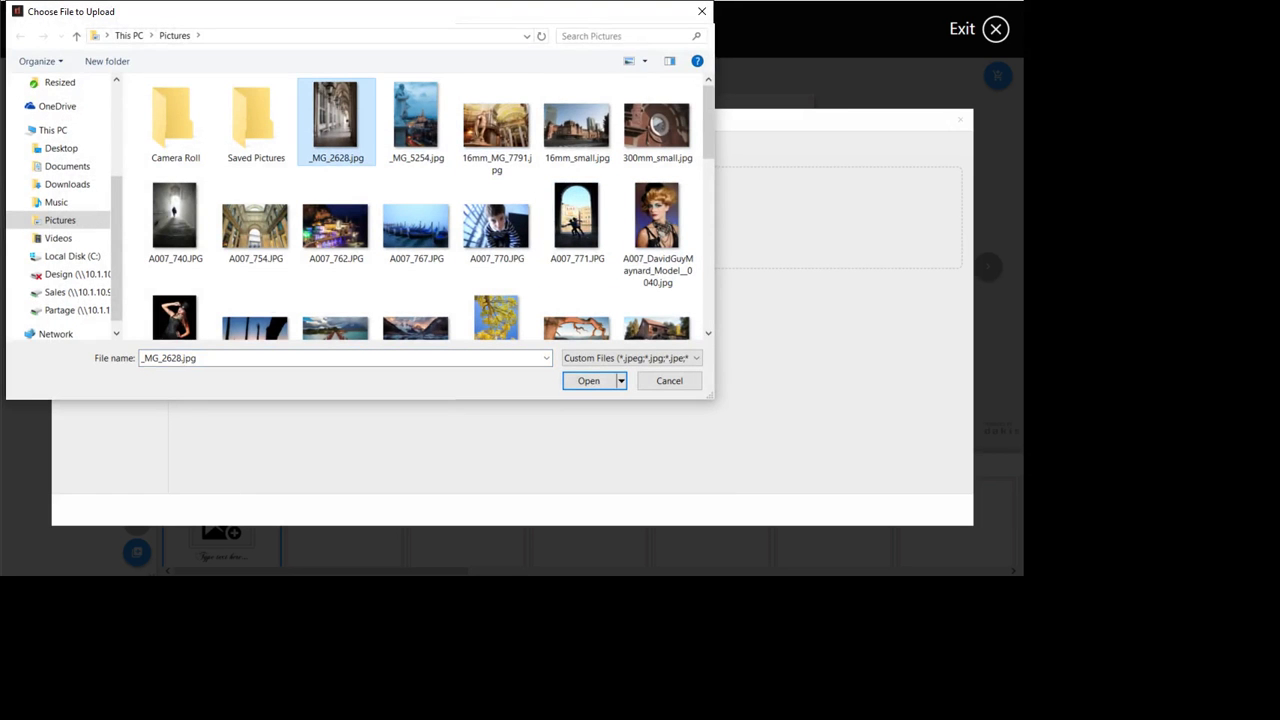
pyautogui.keyDown('shift'); pyautogui.click(656, 318); pyautogui.keyUp('shift')
pyautogui.click(588, 380)
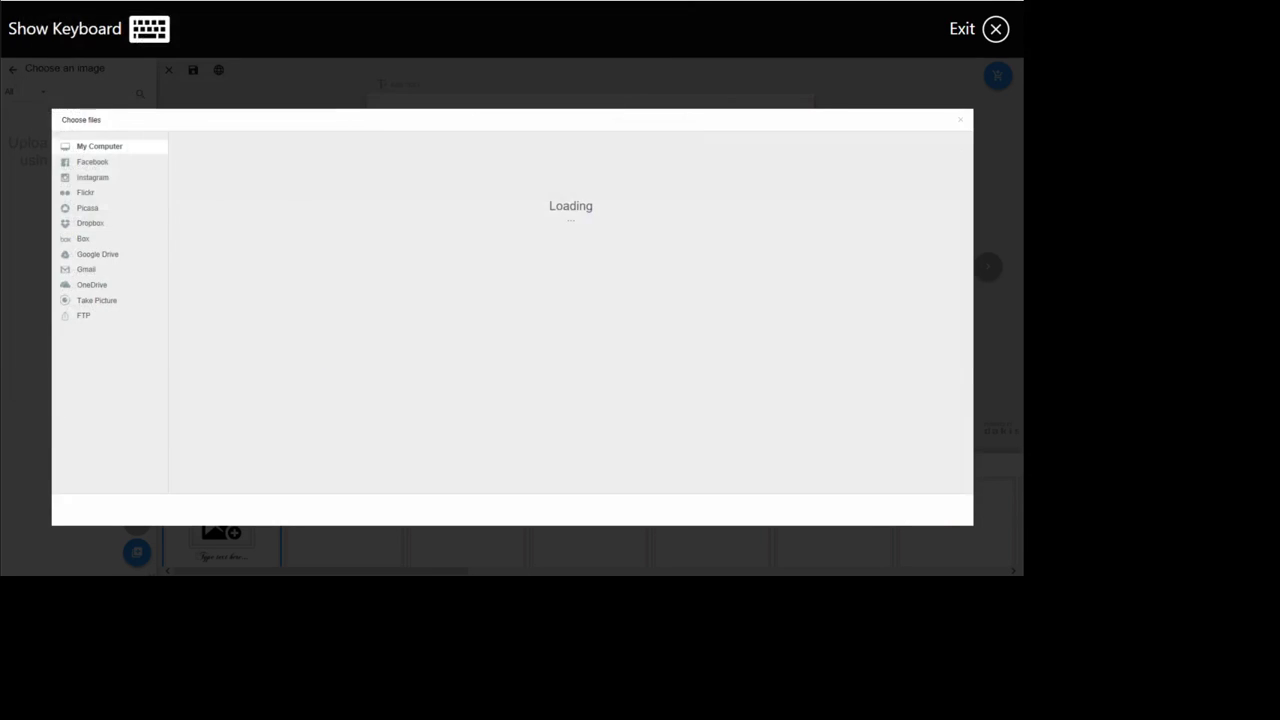
pyautogui.click(930, 508)
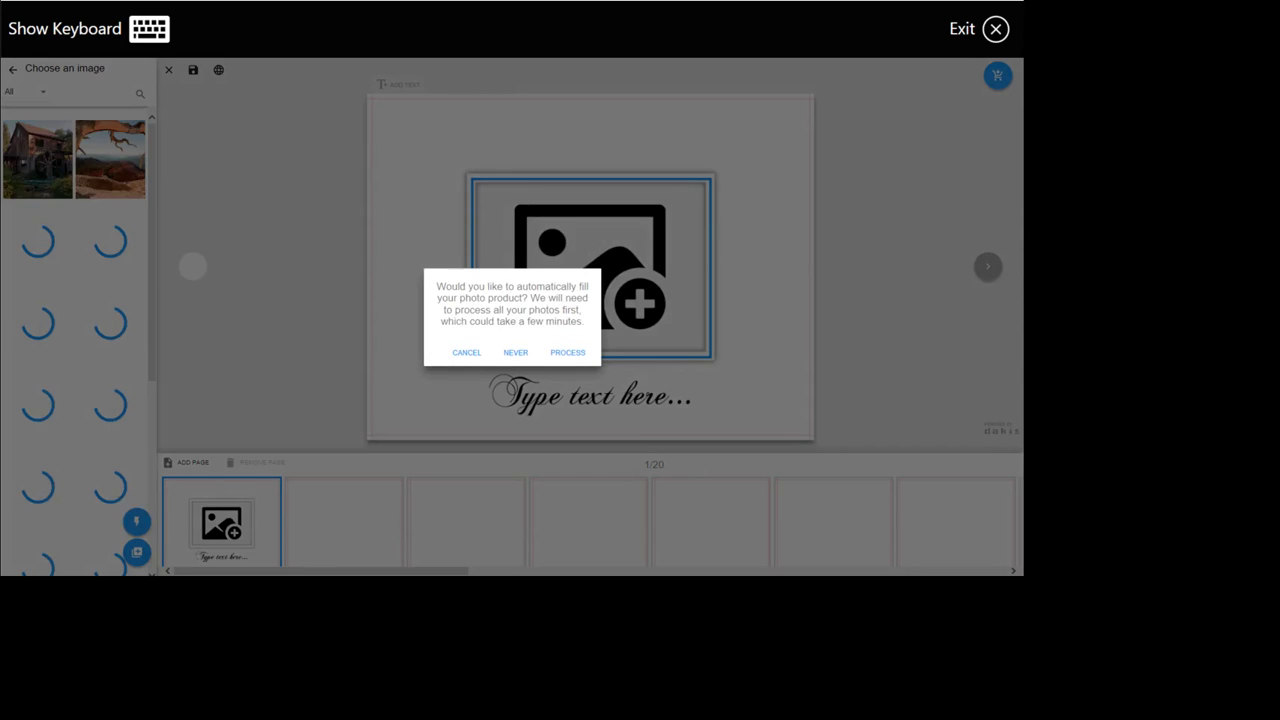
# - Autofill the photo book with the uploaded photos in ascending filename order and accept the processed set
pyautogui.click(568, 353)
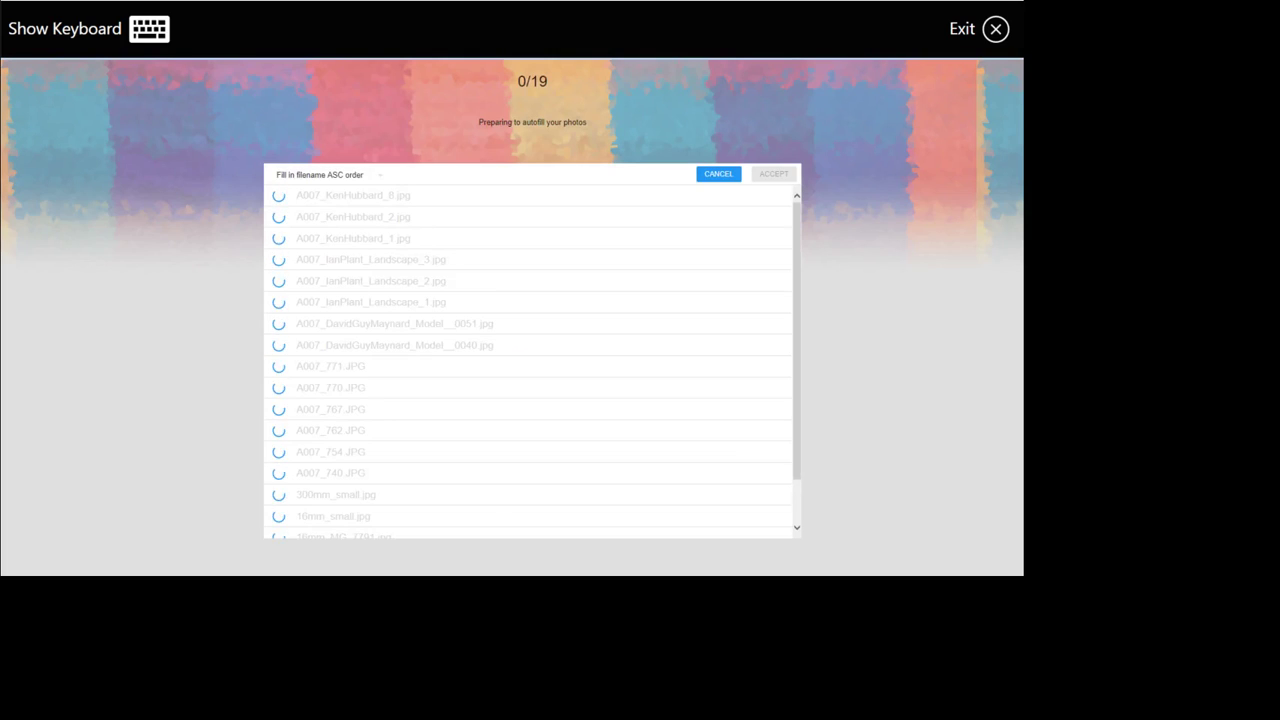
pyautogui.scroll(-1, 532, 360)
pyautogui.scroll(1, 530, 360)
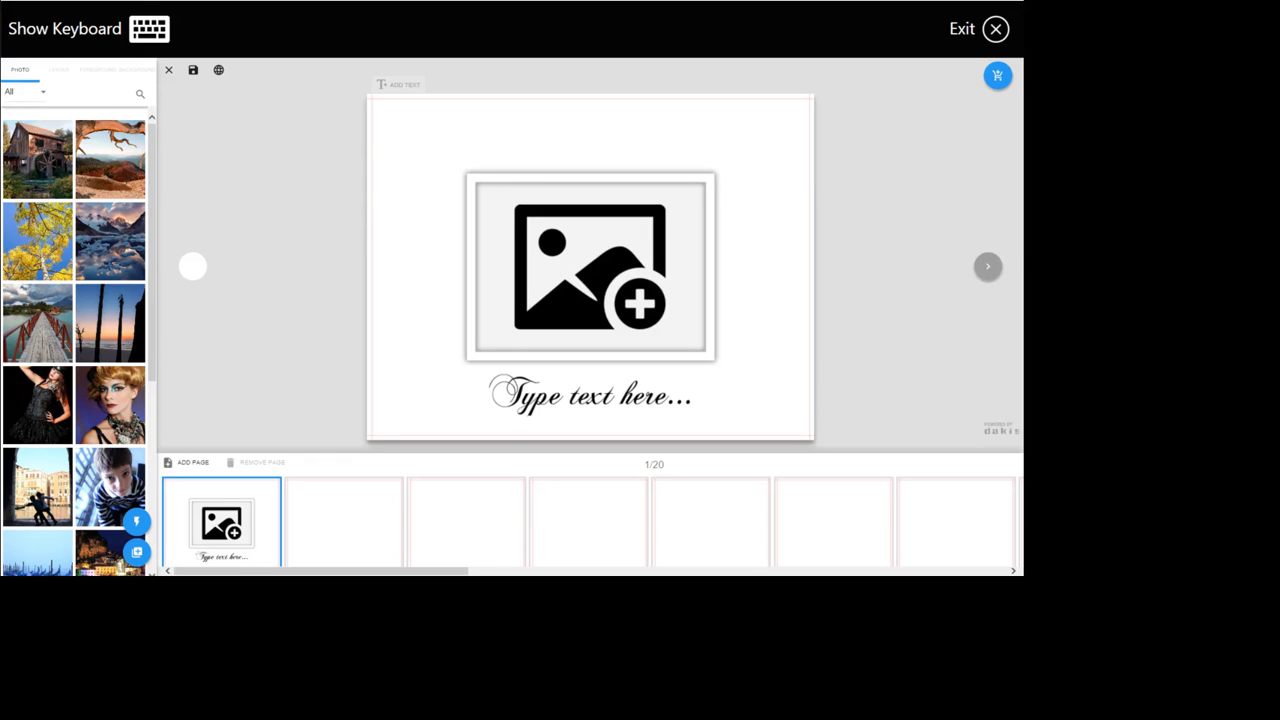
pyautogui.click(137, 521)
pyautogui.click(568, 352)
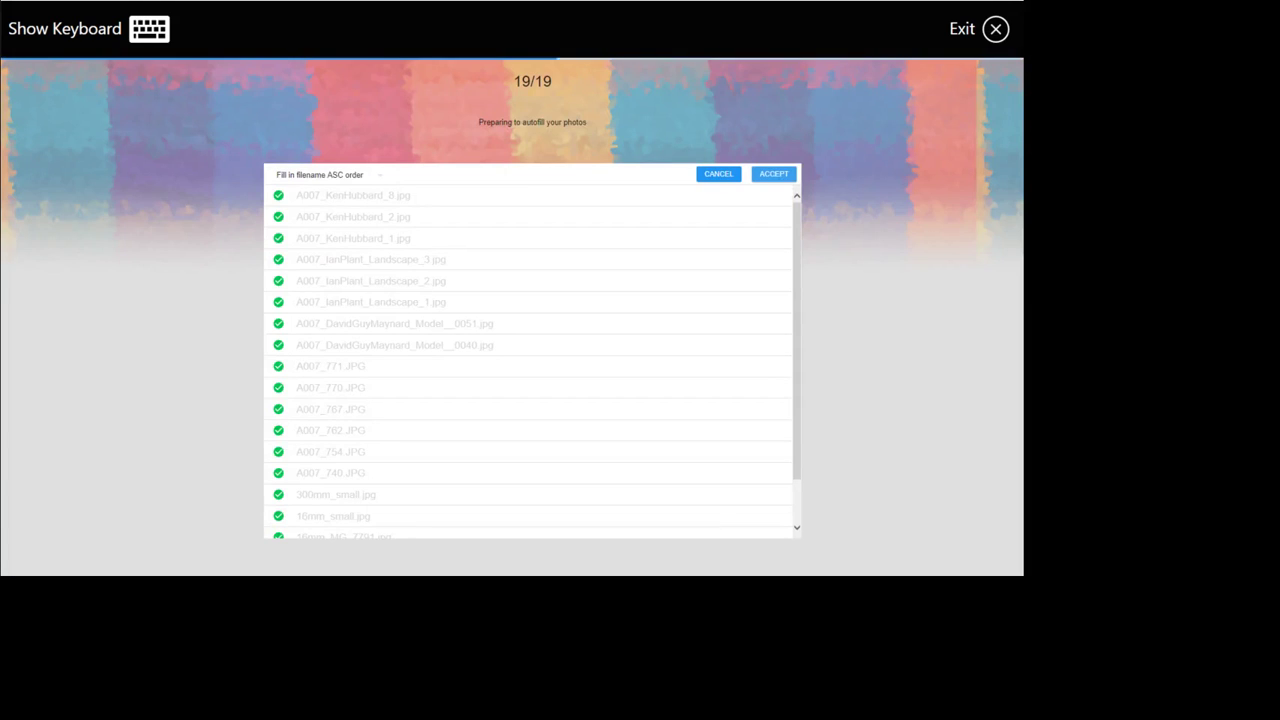
pyautogui.click(773, 174)
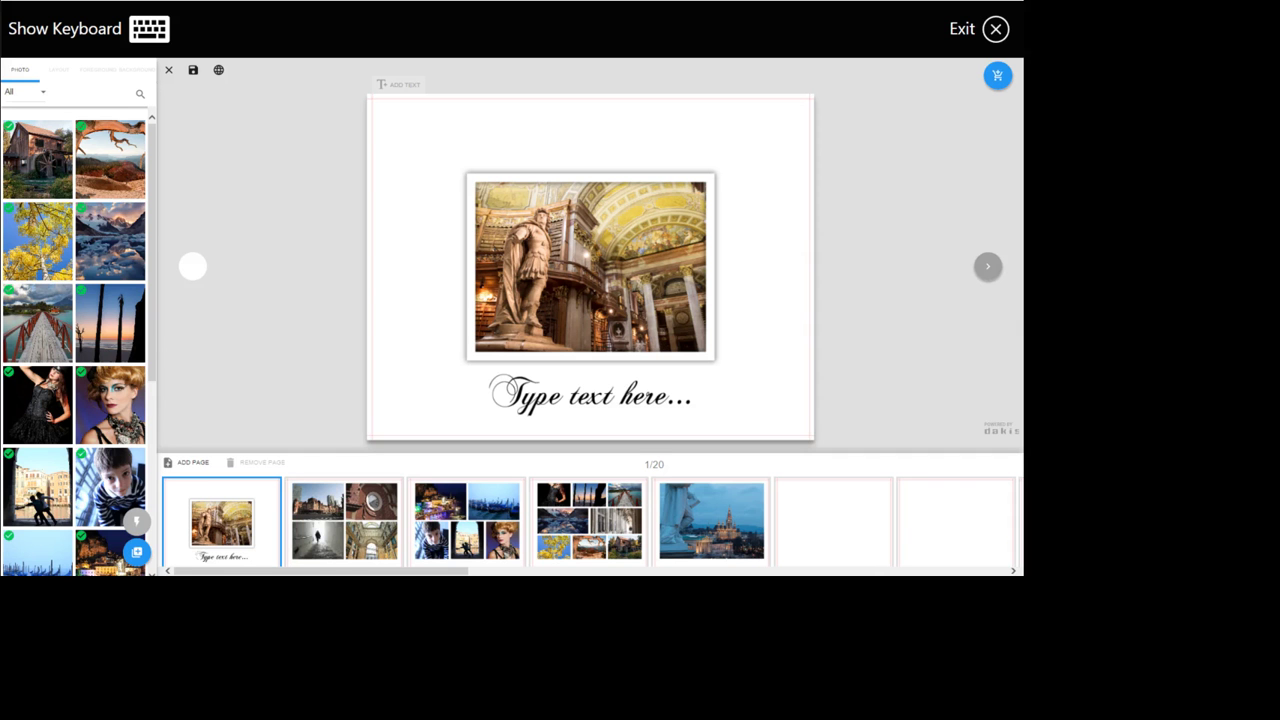
# - Review the autofilled photo book pages from the first page through page 5
pyautogui.click(988, 266)
pyautogui.click(988, 266)
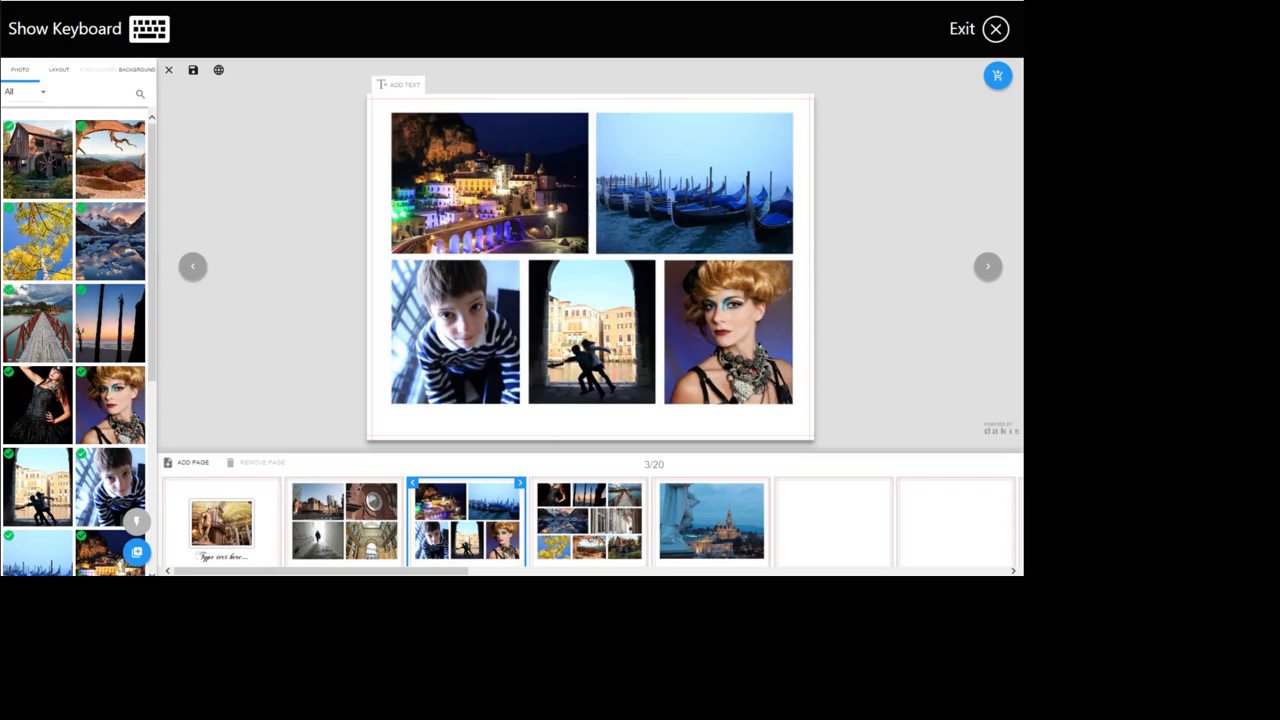
pyautogui.click(988, 266)
pyautogui.click(988, 266)
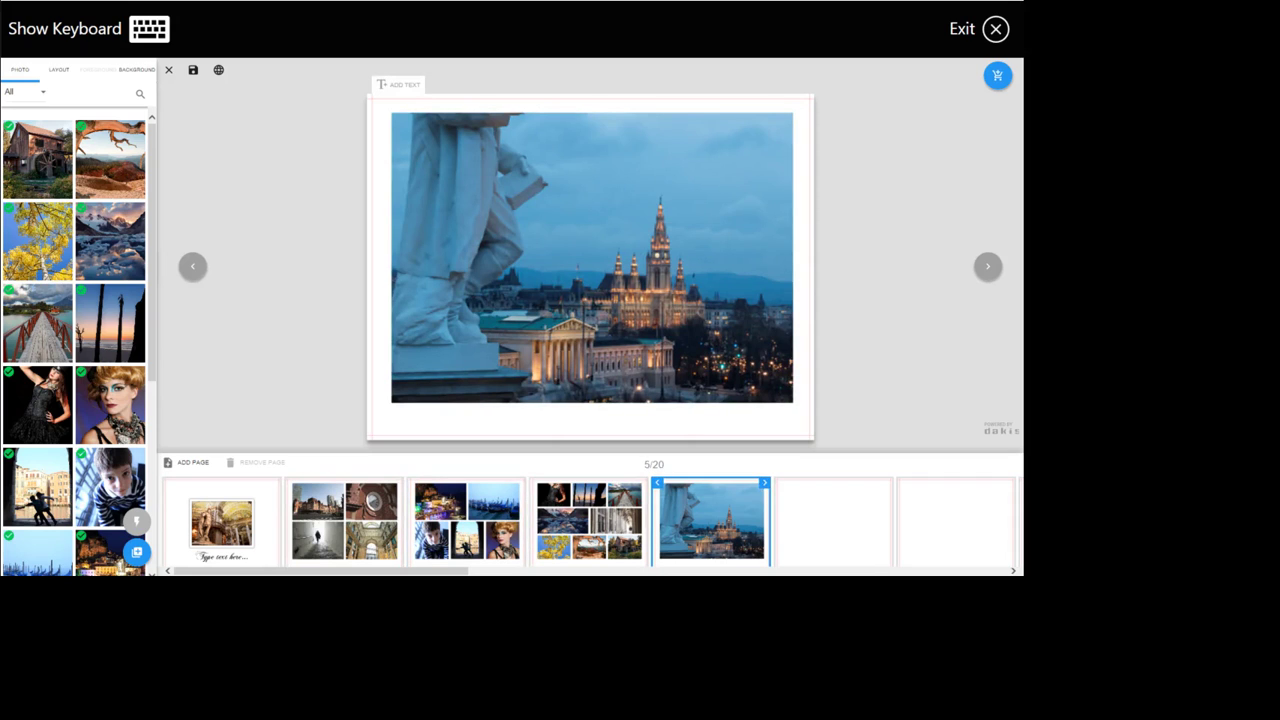
# - Examine the background colors and layout choices for page 5, then return to the photos and the first page
pyautogui.click(137, 69)
pyautogui.click(78, 98)
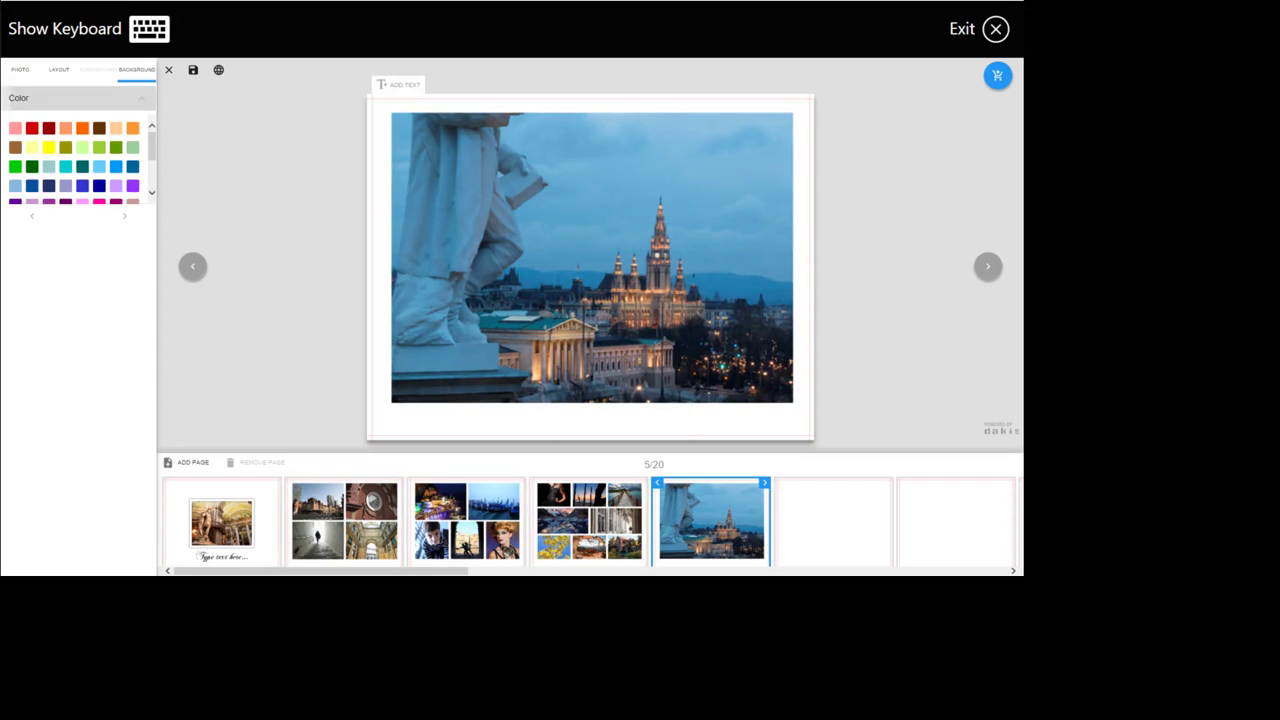
pyautogui.click(59, 69)
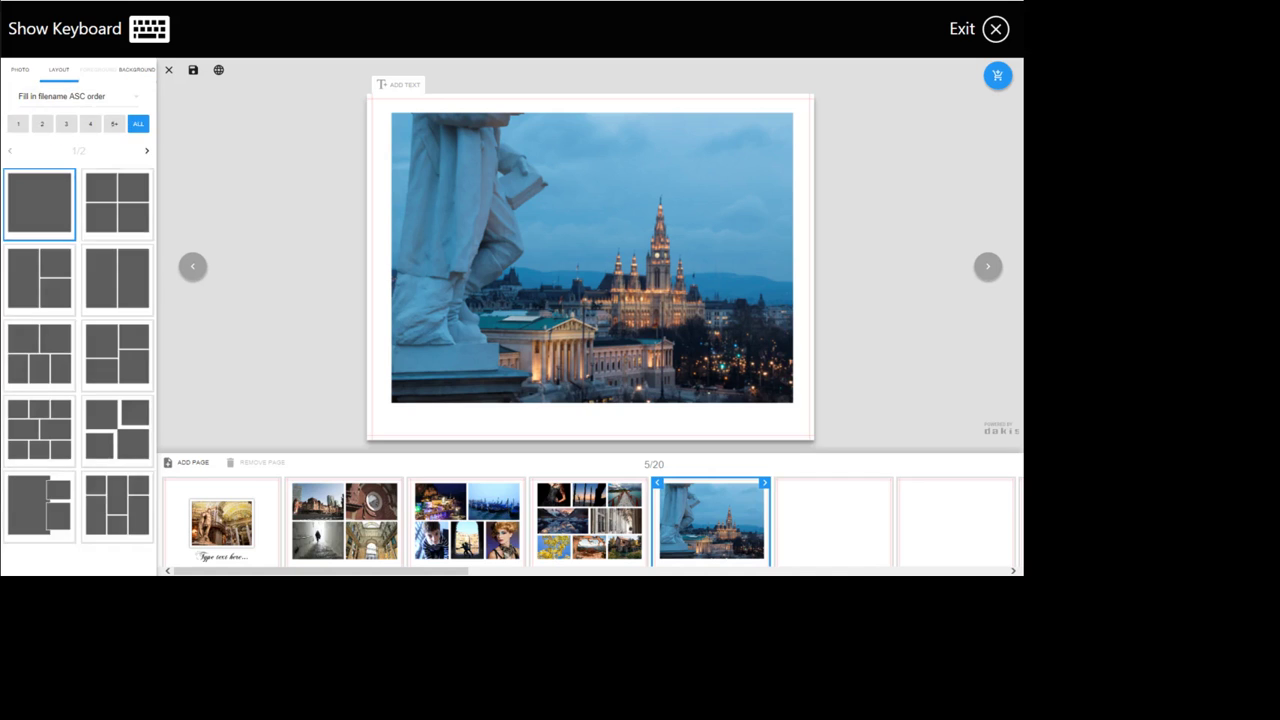
pyautogui.click(20, 69)
pyautogui.click(221, 522)
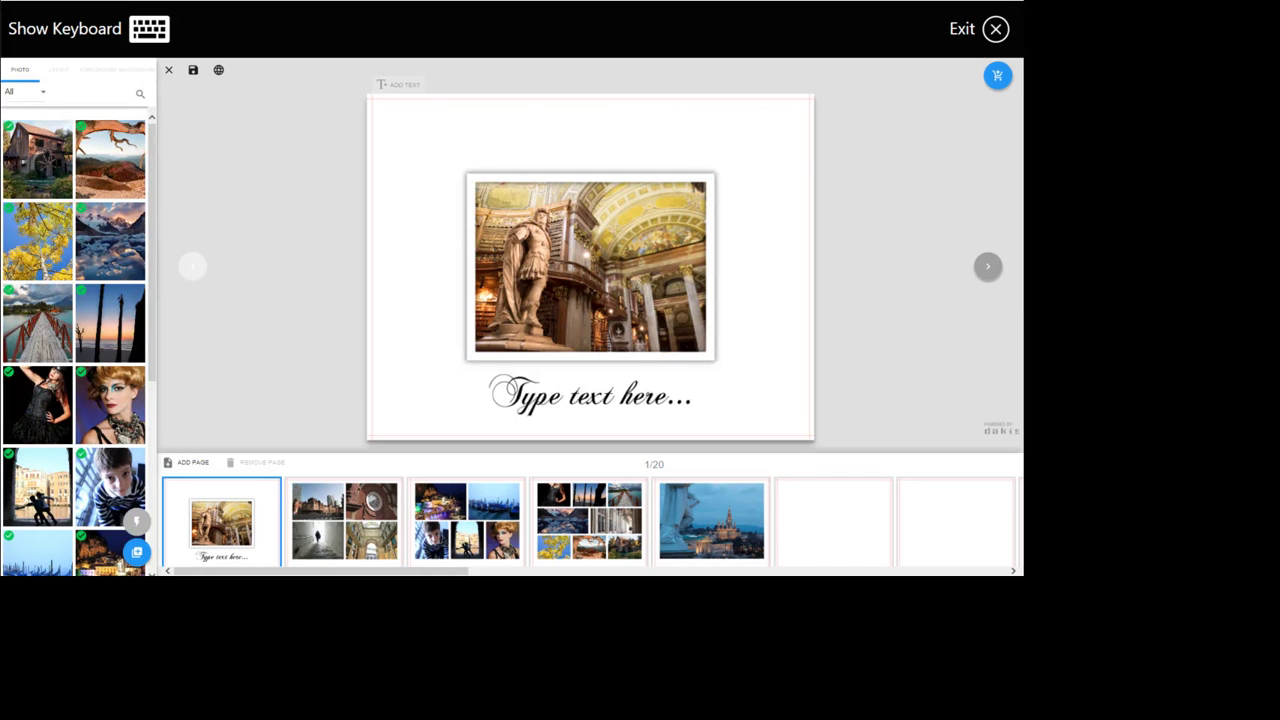
# - Exit the photo products page and leave the kiosk by entering the administrator password
pyautogui.click(979, 29)
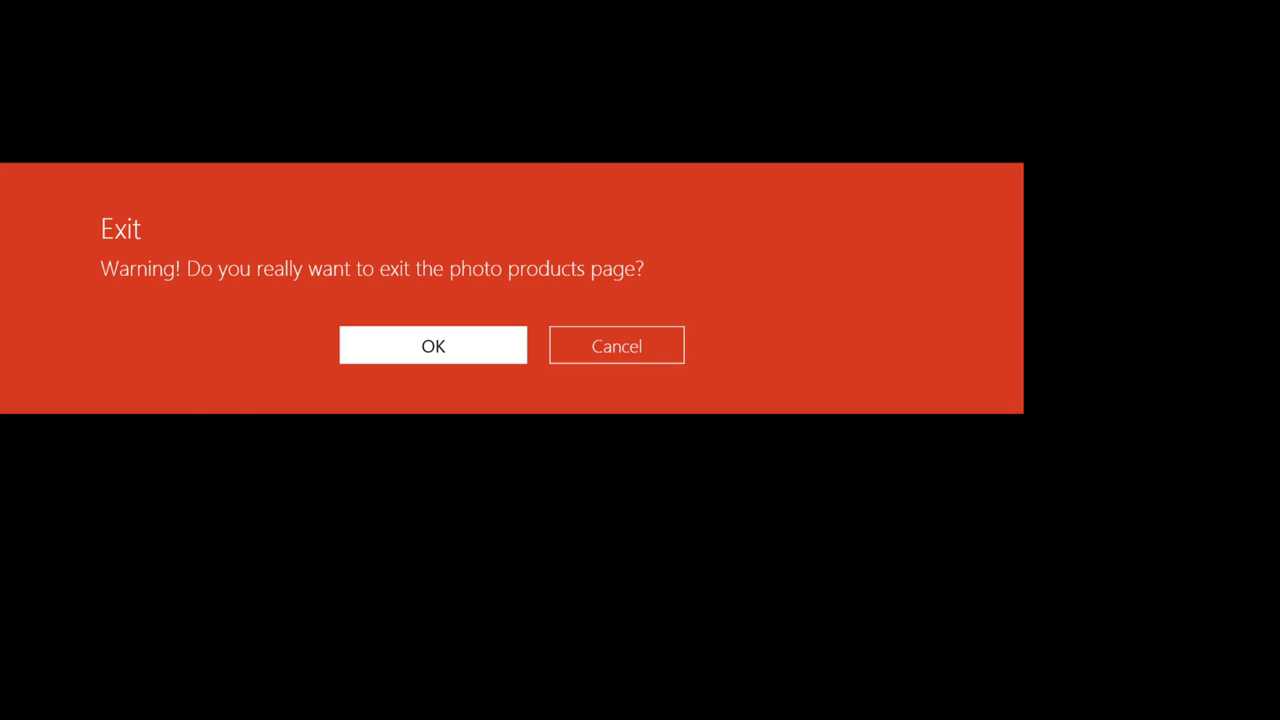
pyautogui.press('Return')
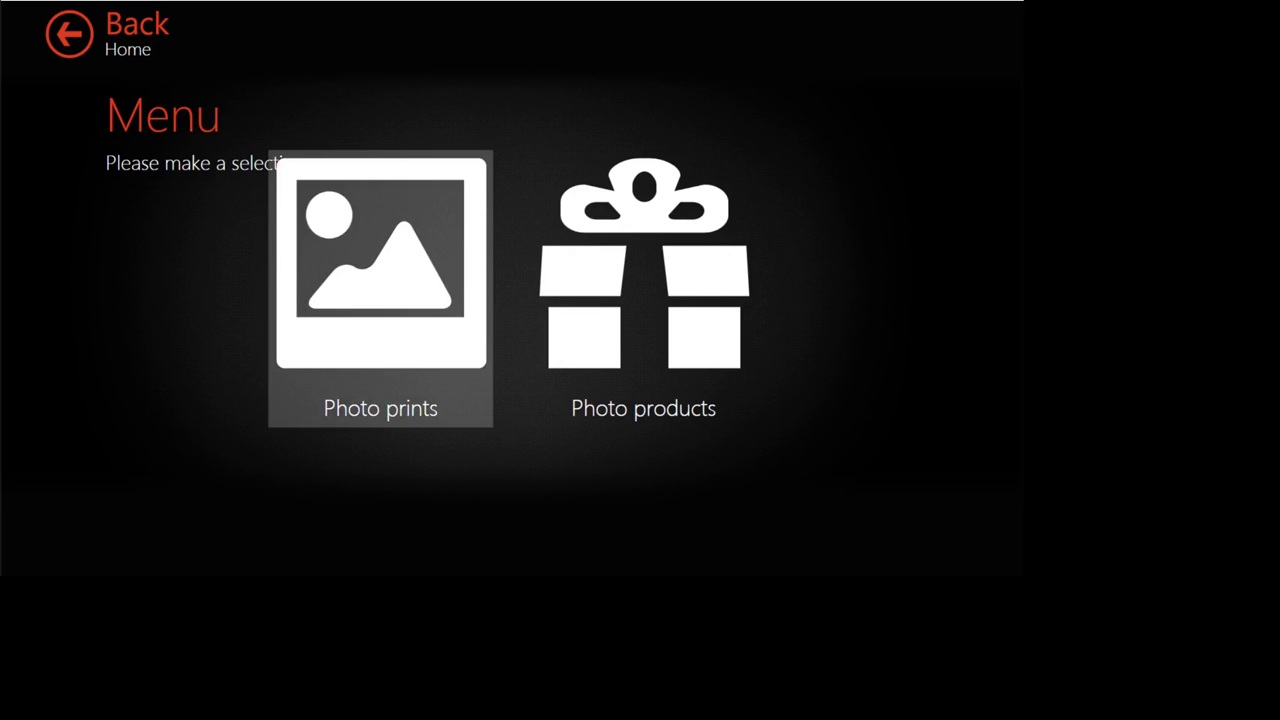
pyautogui.press('Escape')
pyautogui.write('******')
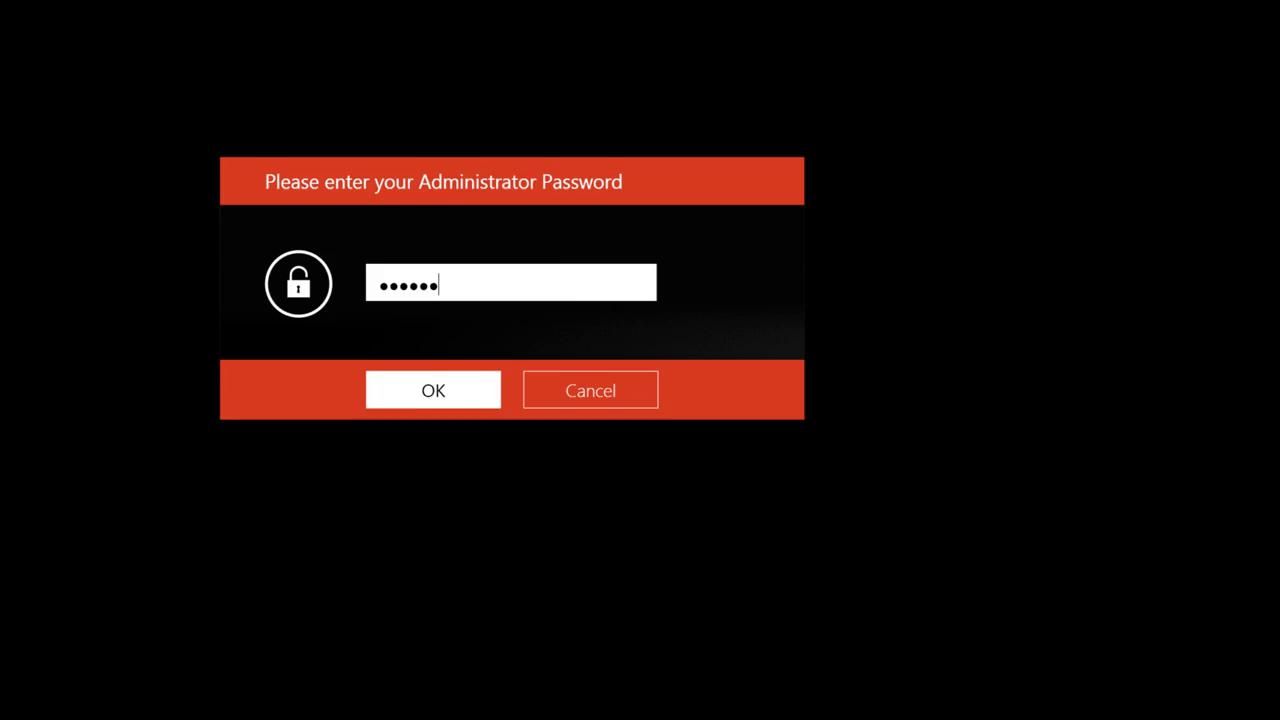
pyautogui.press('Return')
# - Enable offline photo upload in the photo products options and start the kiosk
pyautogui.click(417, 94)
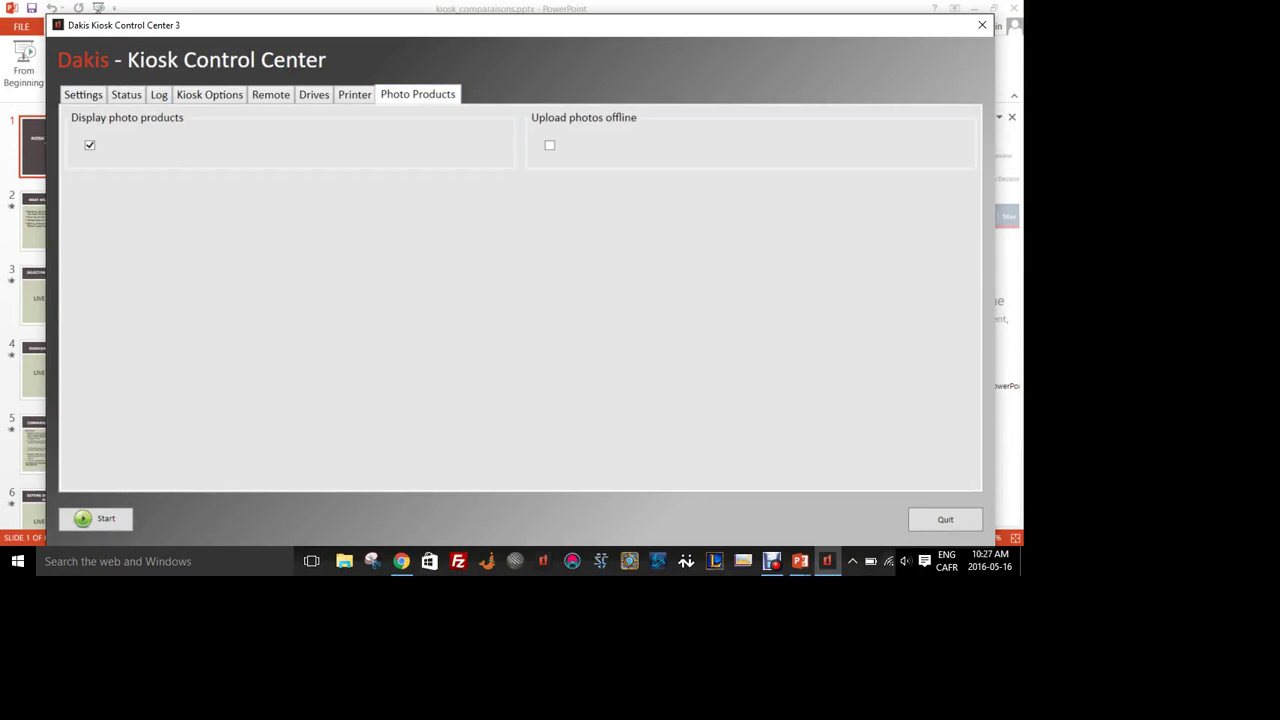
pyautogui.click(549, 145)
pyautogui.click(95, 518)
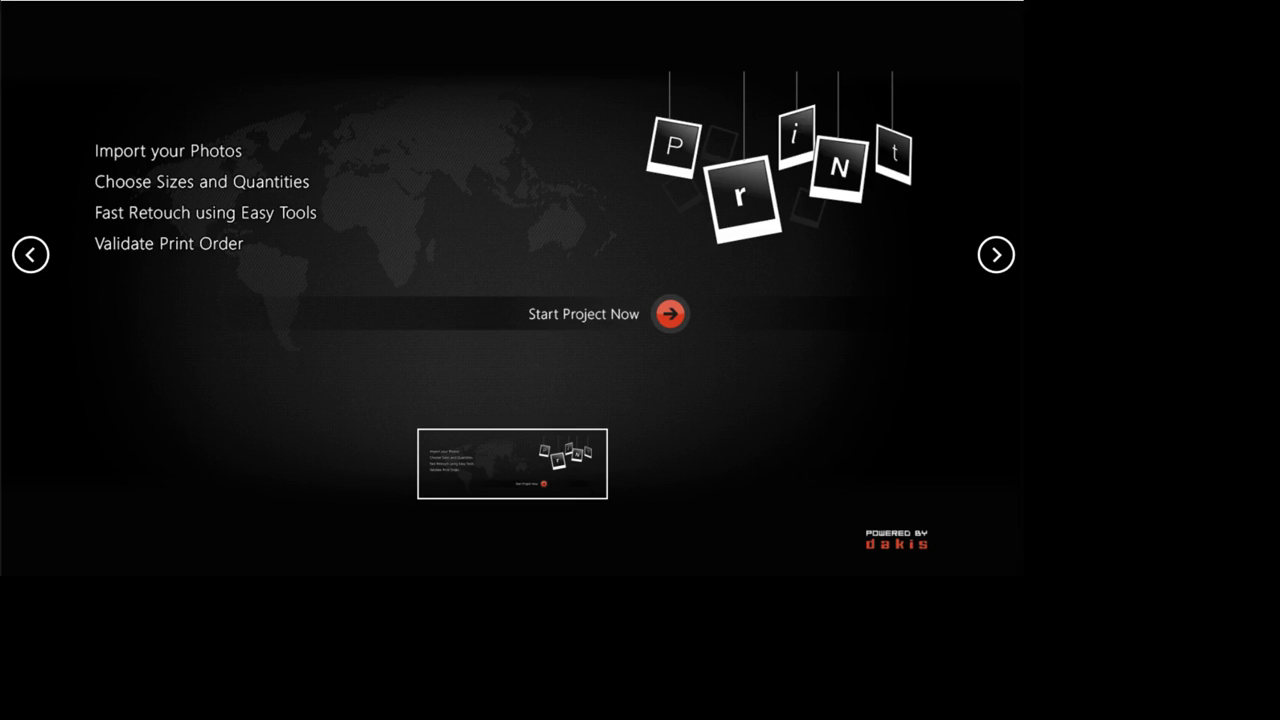
# - Start a photo products project and begin creating the 8.5 x 11 (Unibind) Black Linen with window photo book
pyautogui.click(670, 314)
pyautogui.click(643, 287)
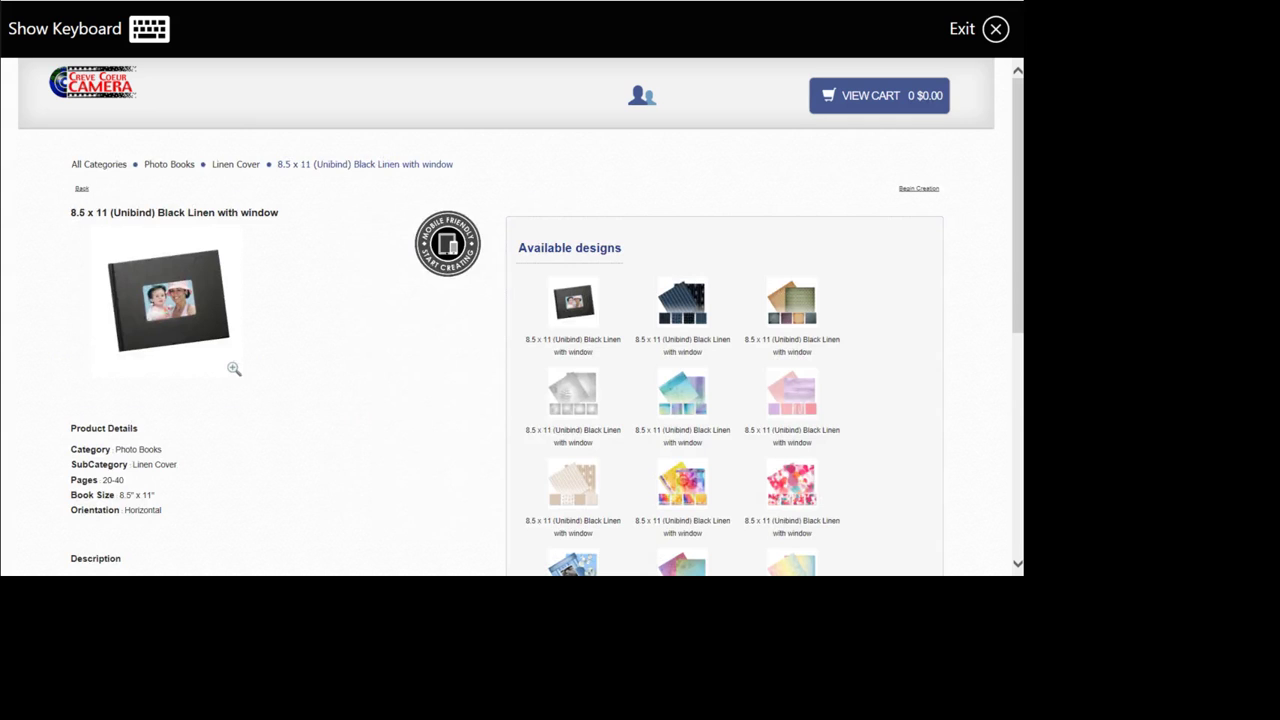
pyautogui.doubleClick(908, 188)
pyautogui.scroll(-4, 512, 316)
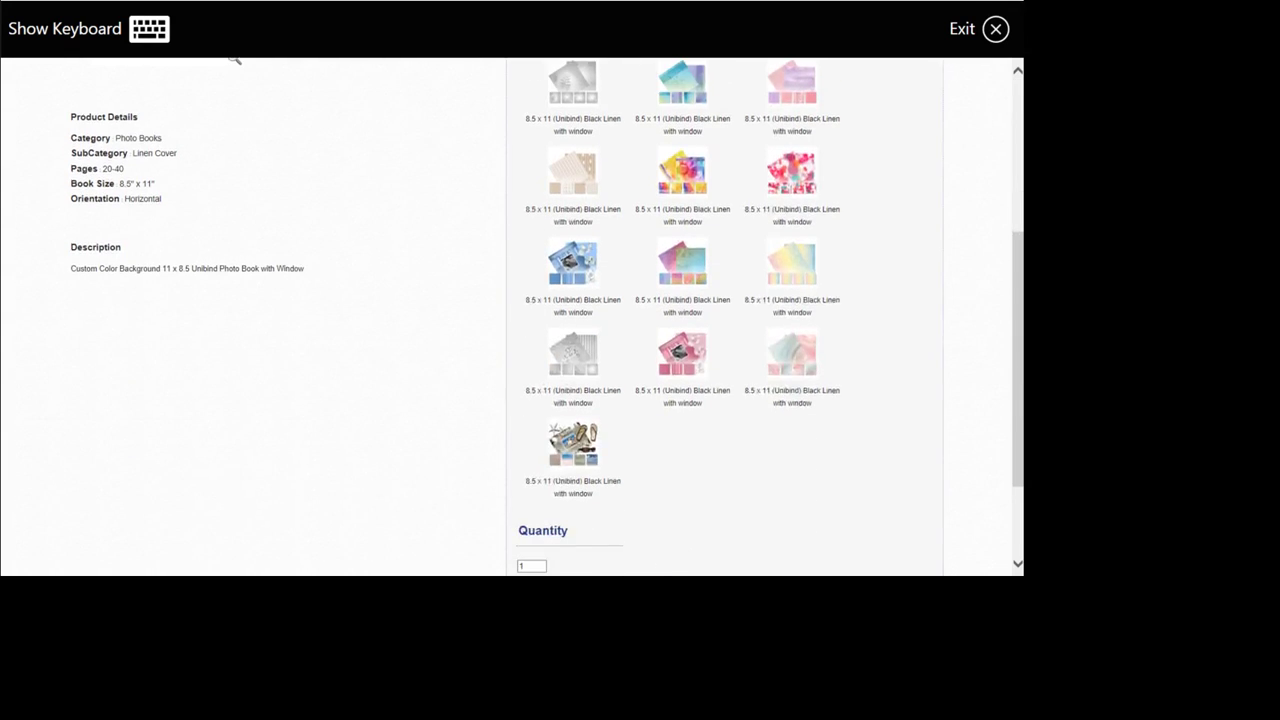
pyautogui.click(899, 449)
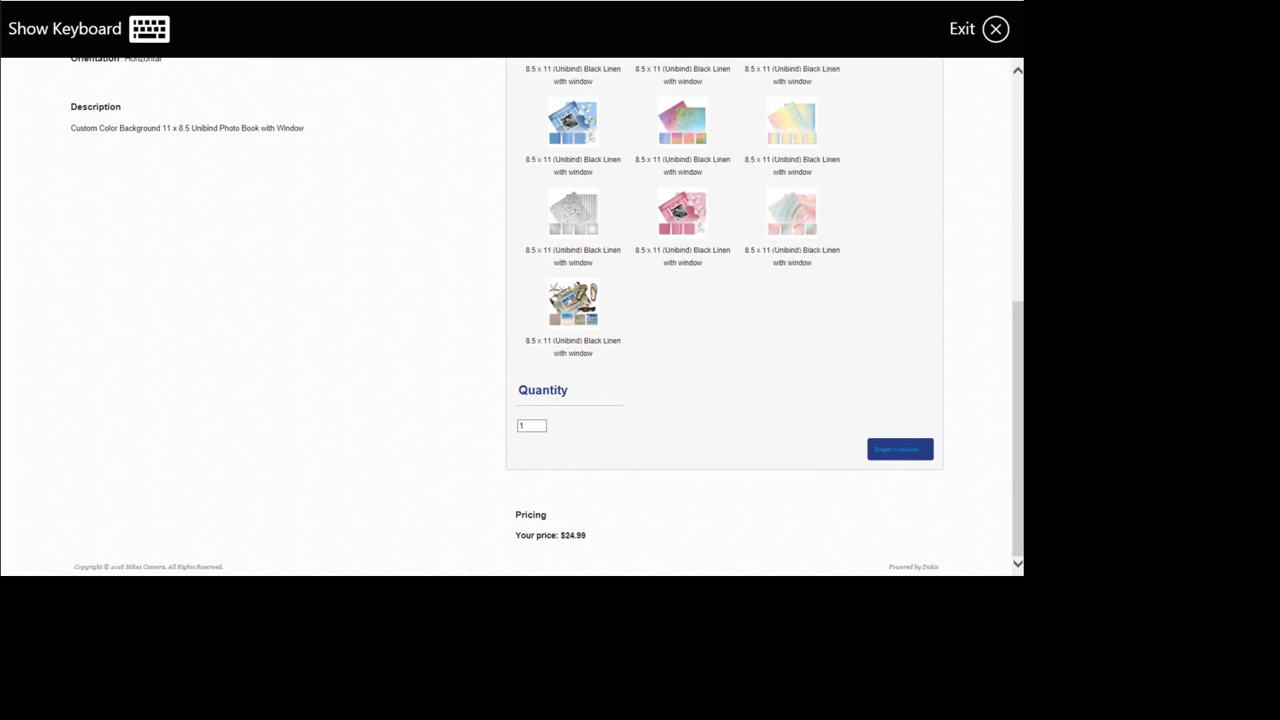
pyautogui.click(900, 449)
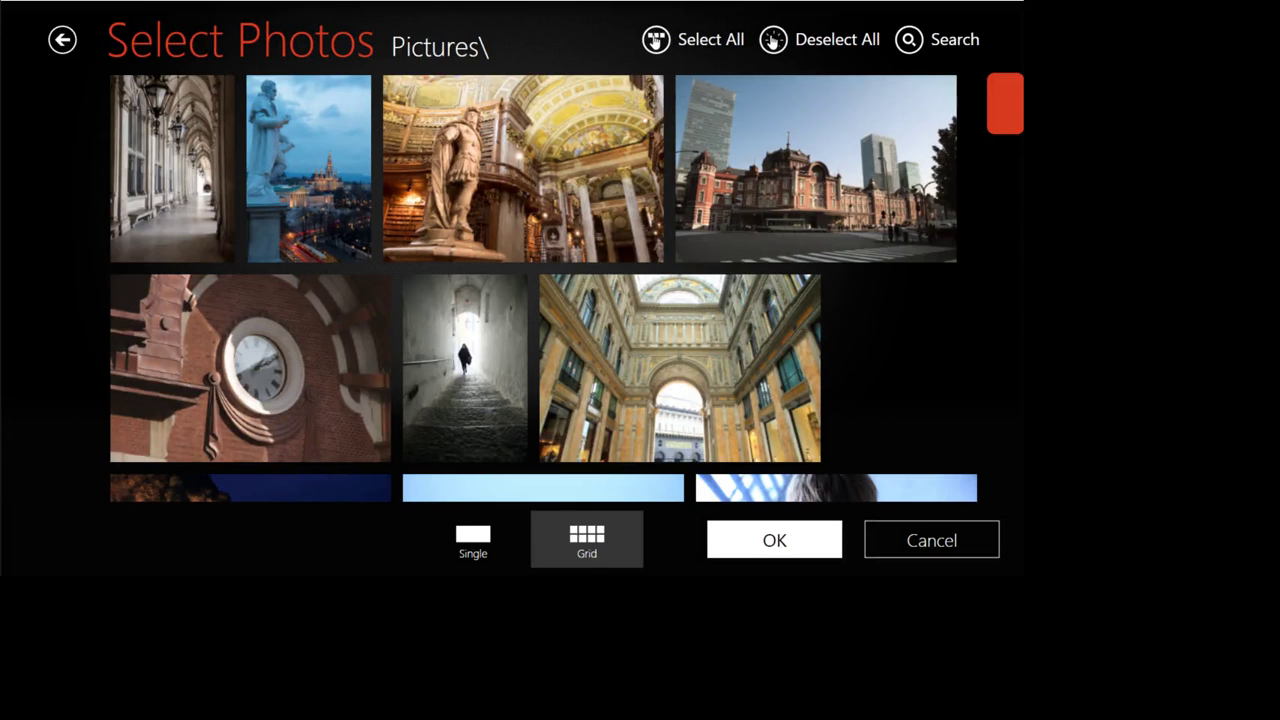
# - Select the ten photos in the first three rows of the Pictures folder
pyautogui.click(173, 168)
pyautogui.scroll(-3, 544, 287)
pyautogui.click(836, 316)
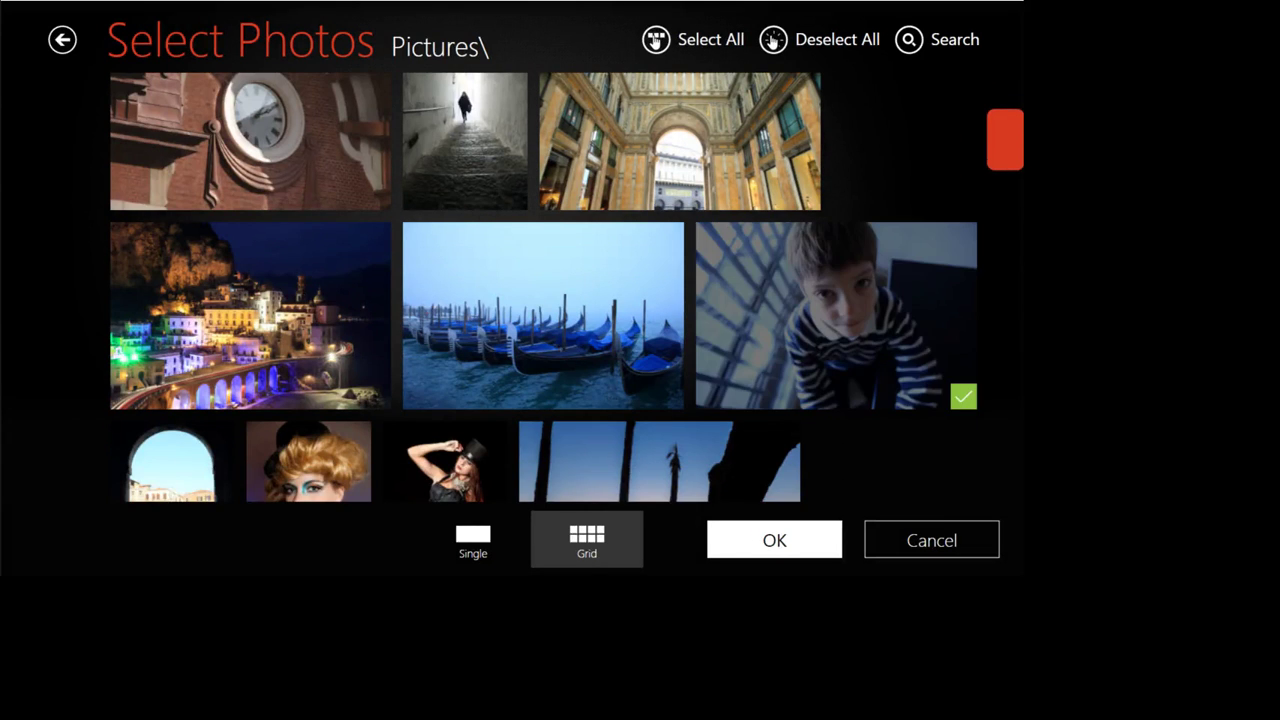
pyautogui.click(543, 316)
pyautogui.click(250, 316)
pyautogui.click(250, 141)
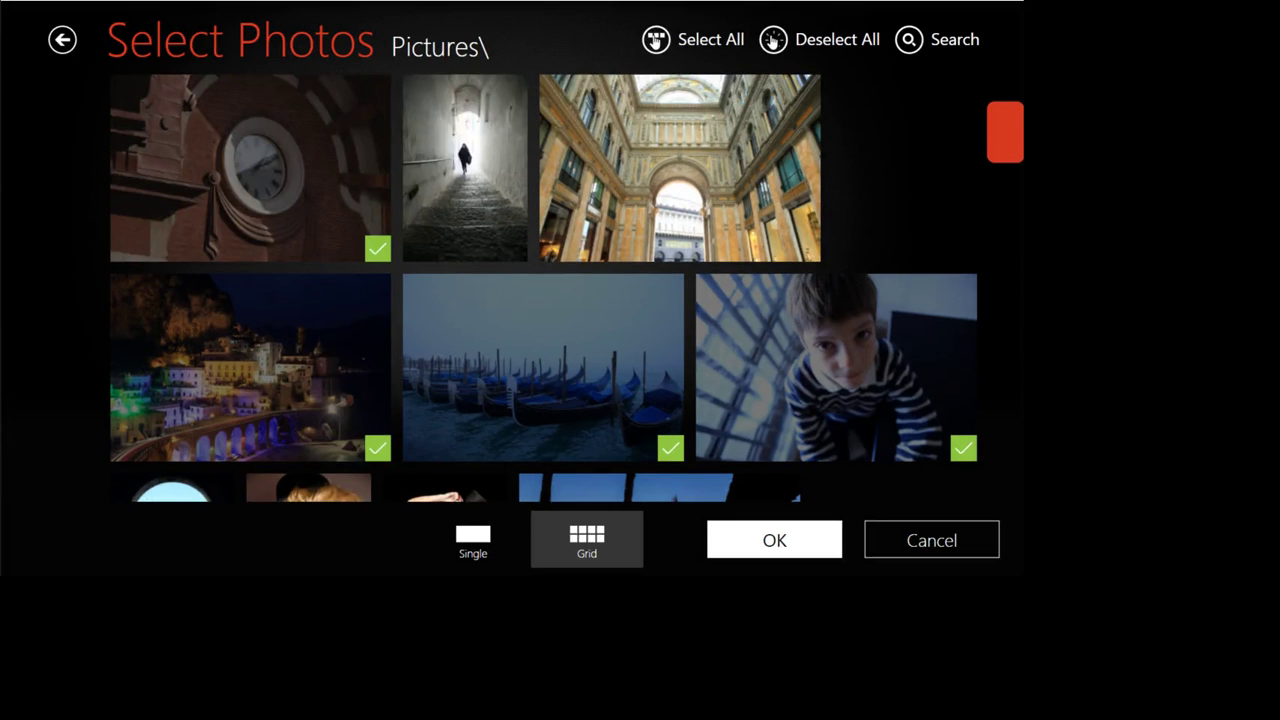
pyautogui.click(465, 168)
pyautogui.click(680, 168)
pyautogui.scroll(2, 544, 287)
pyautogui.click(816, 168)
pyautogui.click(523, 168)
pyautogui.click(308, 168)
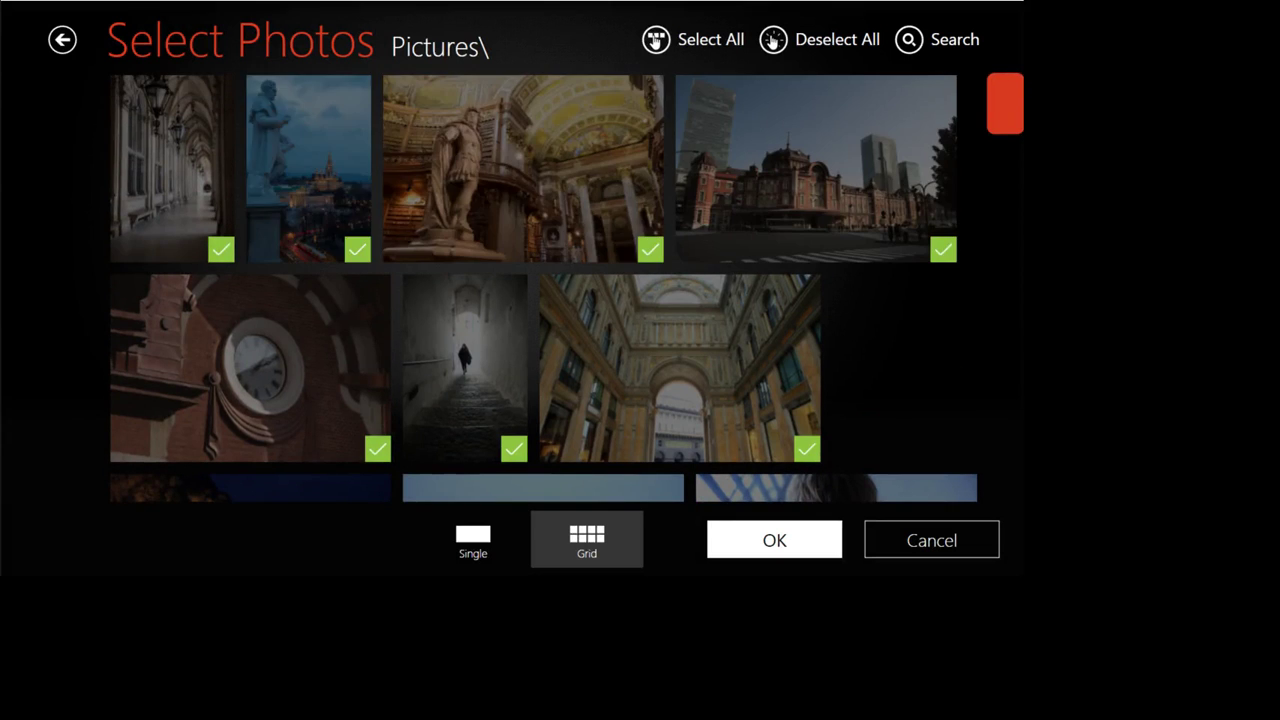
# - Add the four photos in the fourth row of the Pictures folder and confirm the photo selection
pyautogui.scroll(-4, 544, 287)
pyautogui.scroll(-1, 544, 287)
pyautogui.click(172, 400)
pyautogui.click(308, 400)
pyautogui.click(444, 400)
pyautogui.click(659, 400)
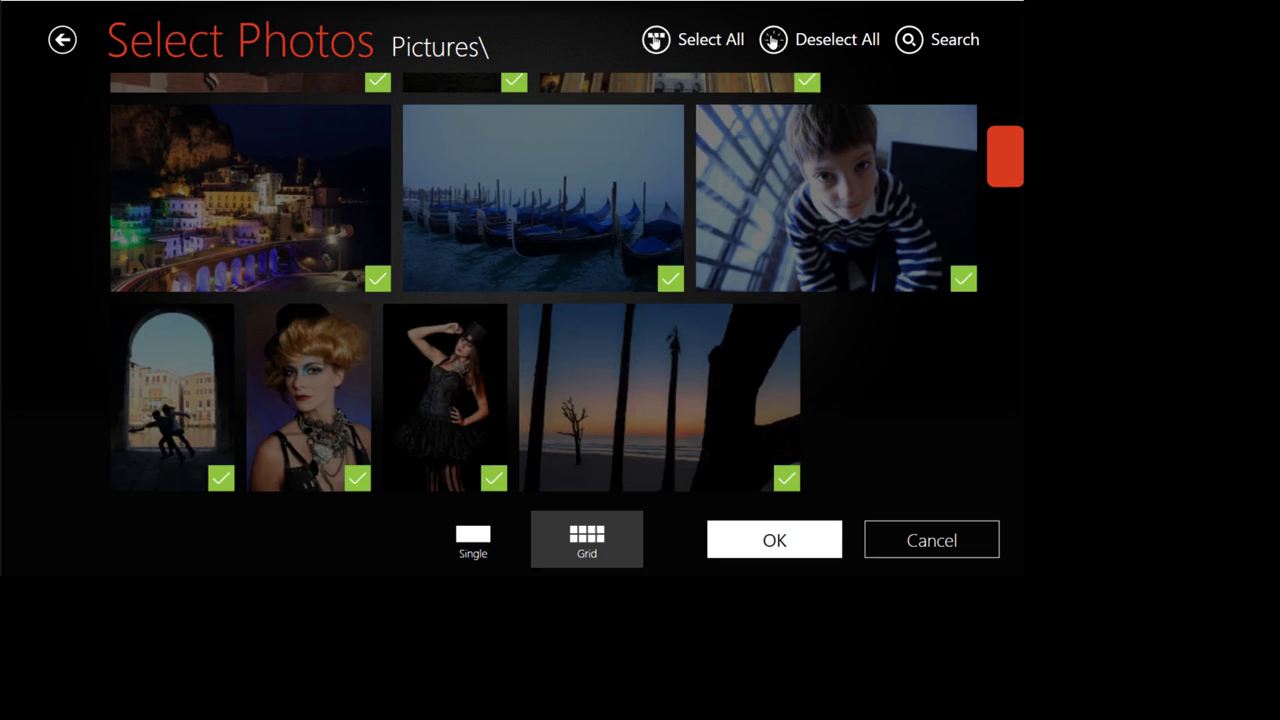
pyautogui.click(774, 539)
# - Process the photos for automatic filling and accept the autofill in ascending filename order
pyautogui.click(911, 453)
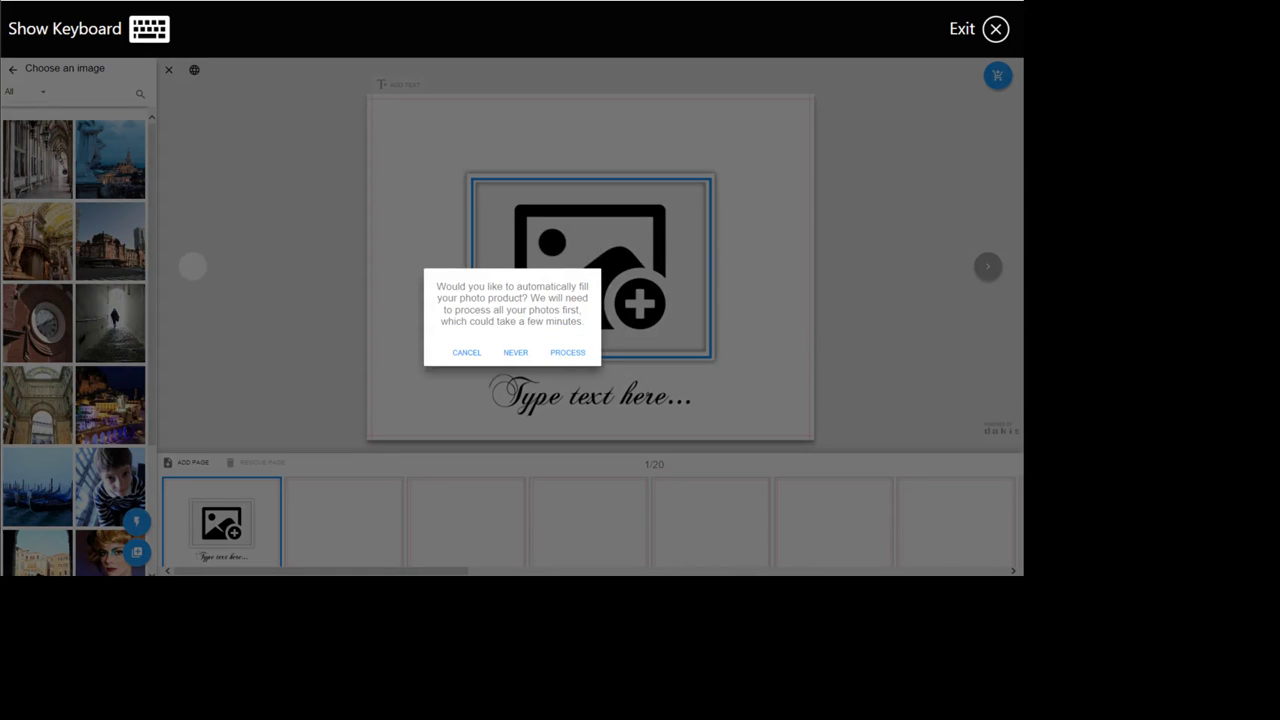
pyautogui.click(567, 352)
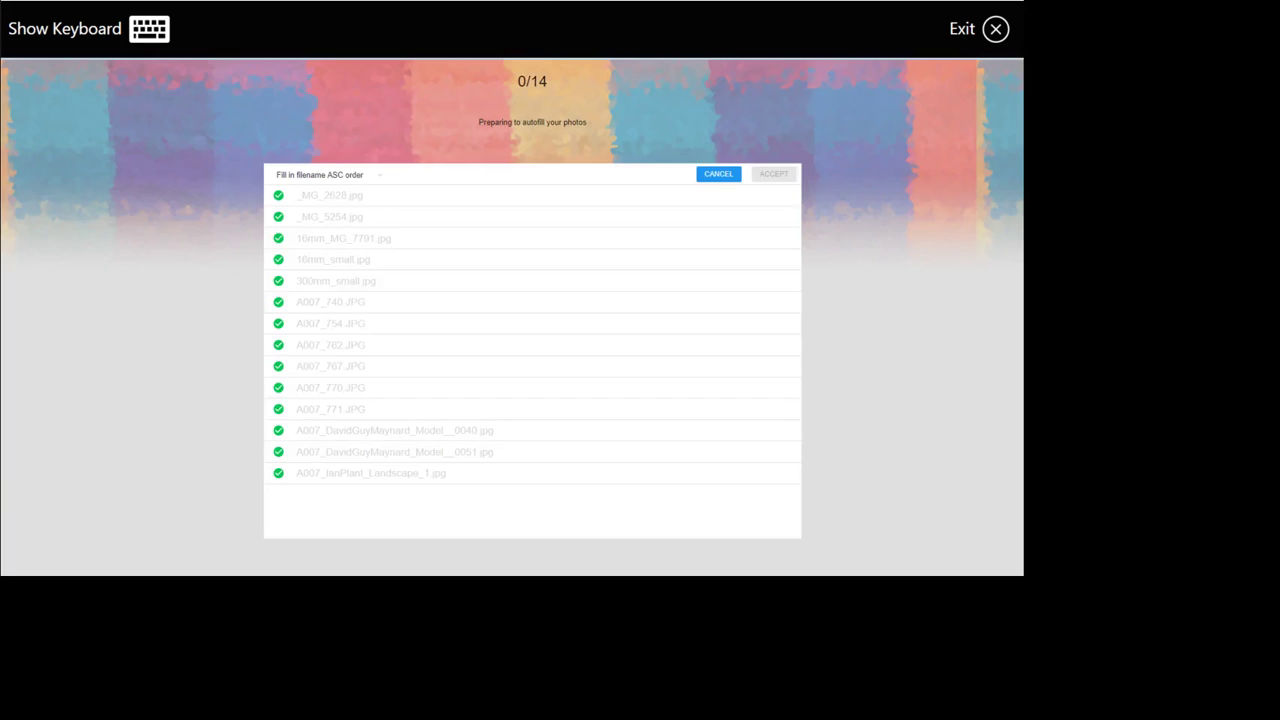
pyautogui.click(773, 174)
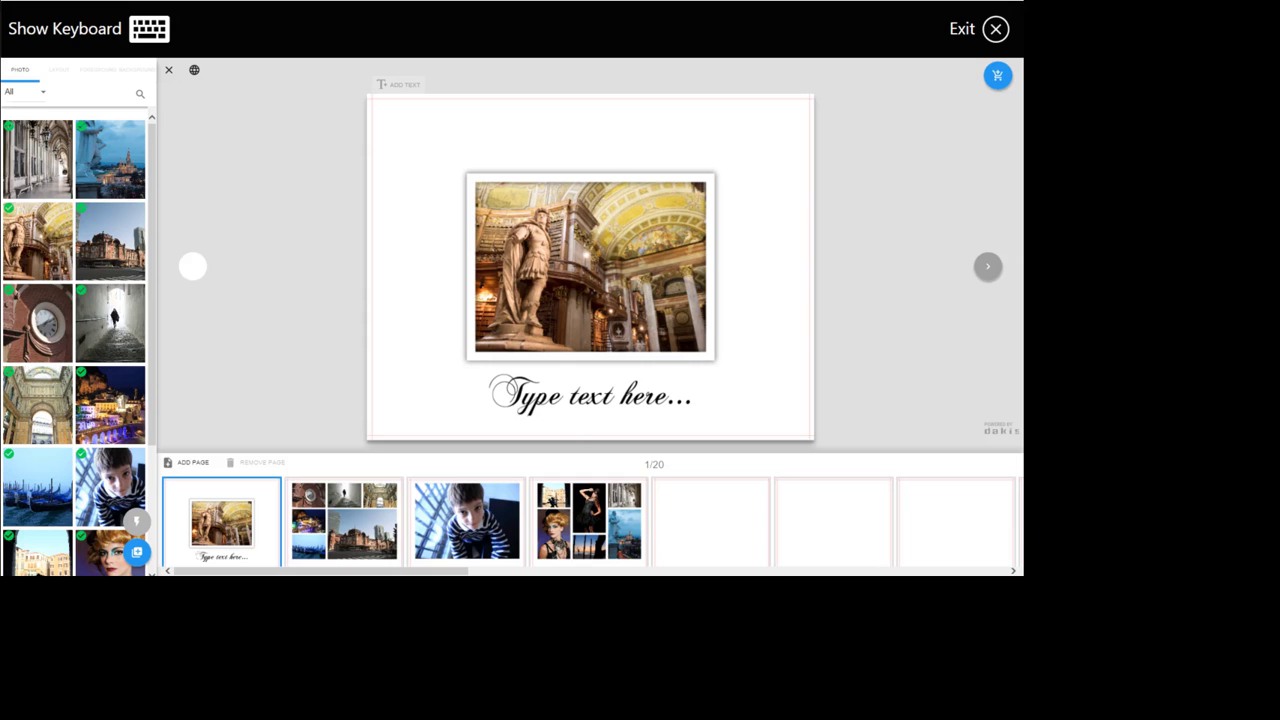
# - Exit the photo products page, then close the kiosk by entering the administrator password
pyautogui.press('Escape')
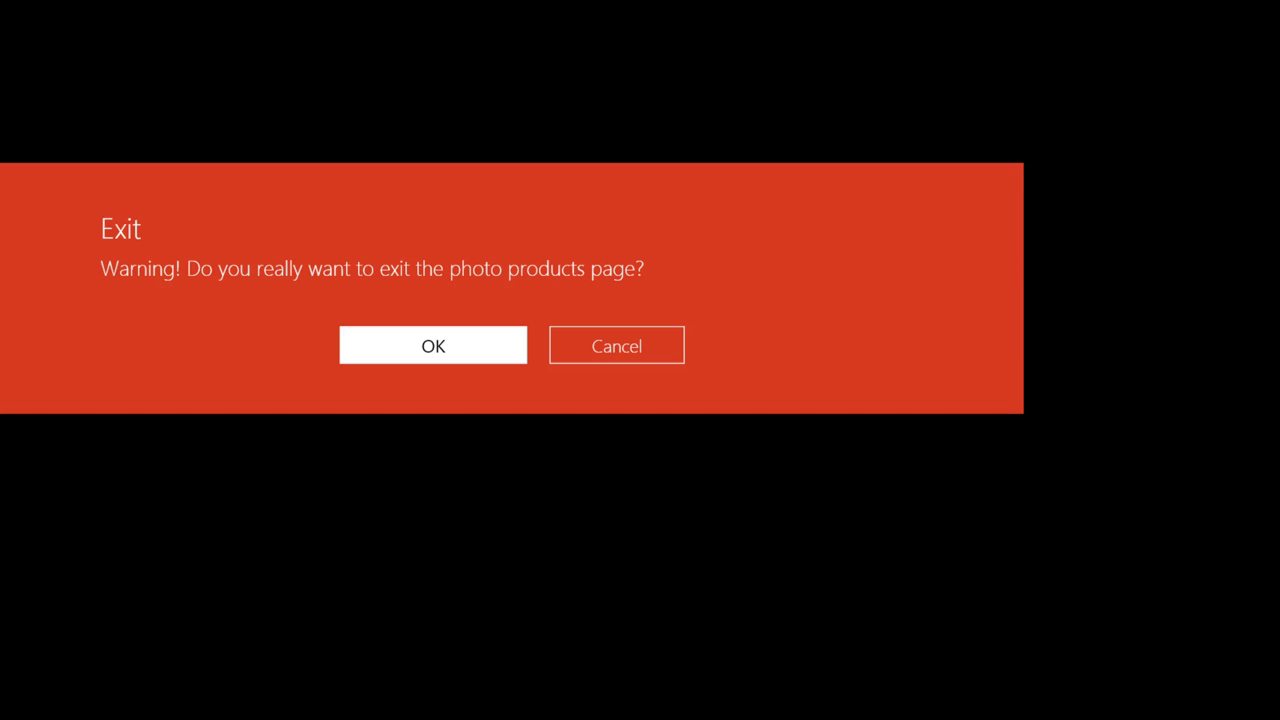
pyautogui.press('Return')
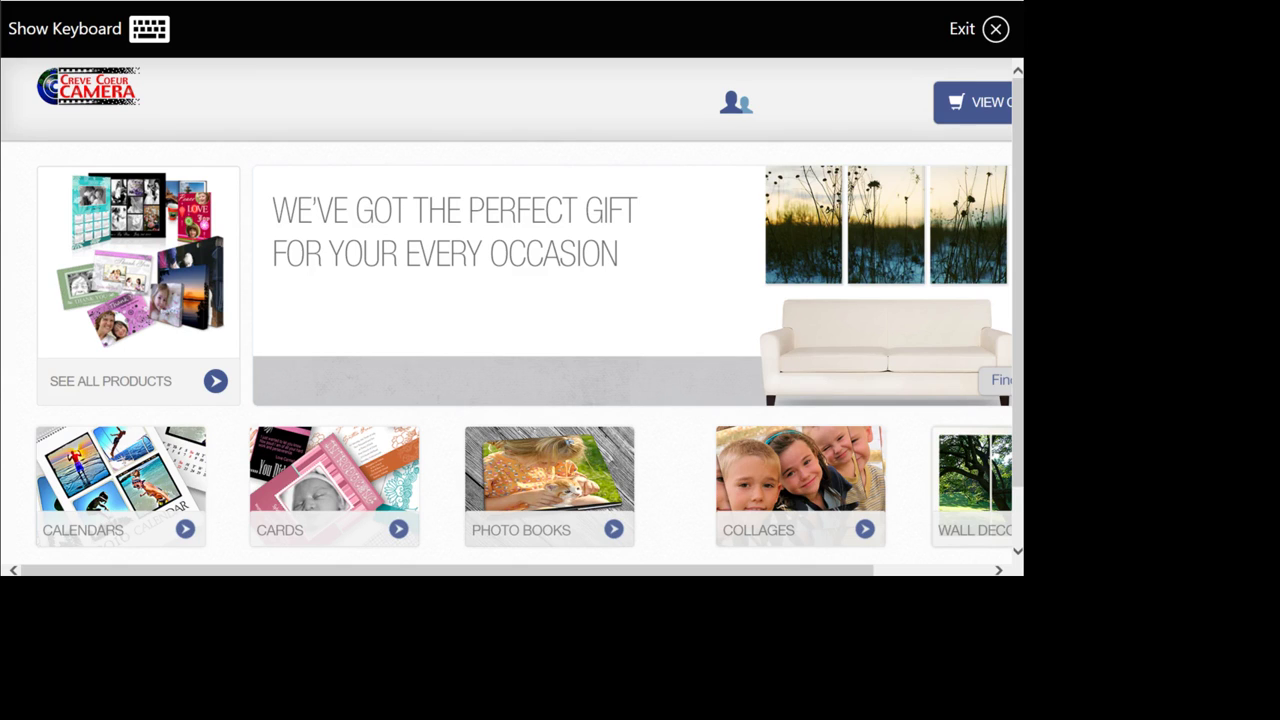
pyautogui.press('Escape')
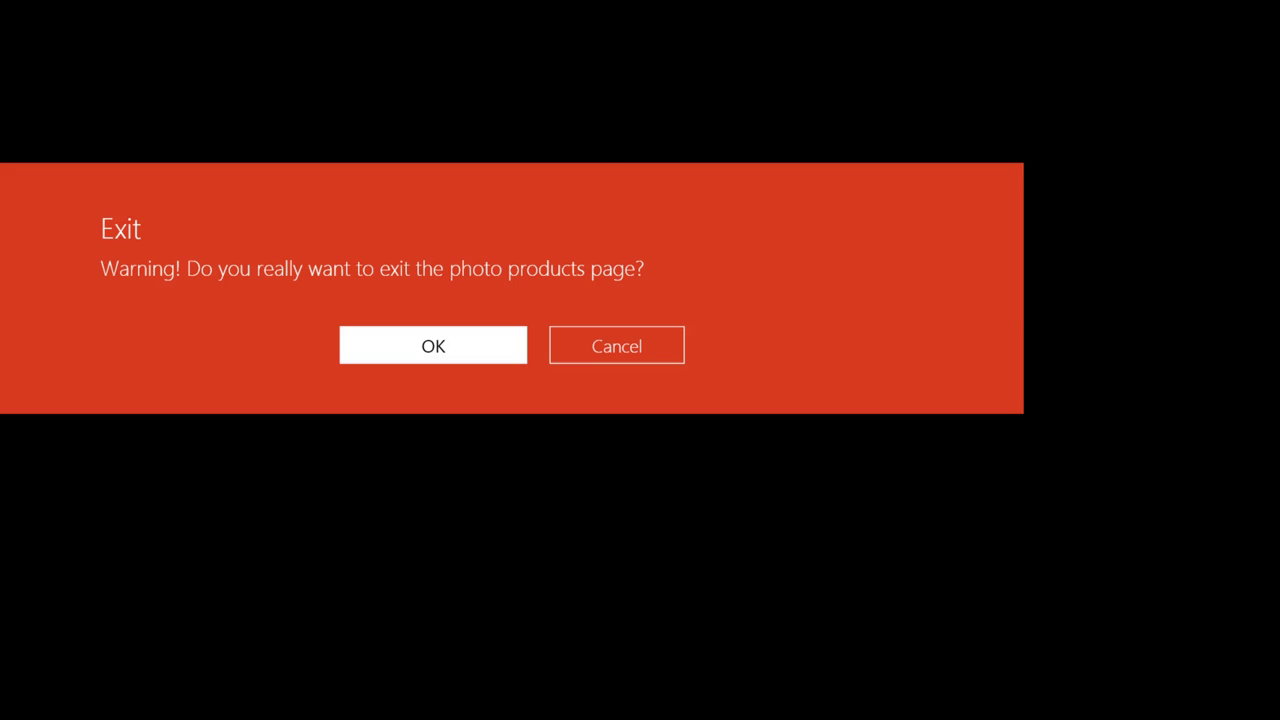
pyautogui.press('Return')
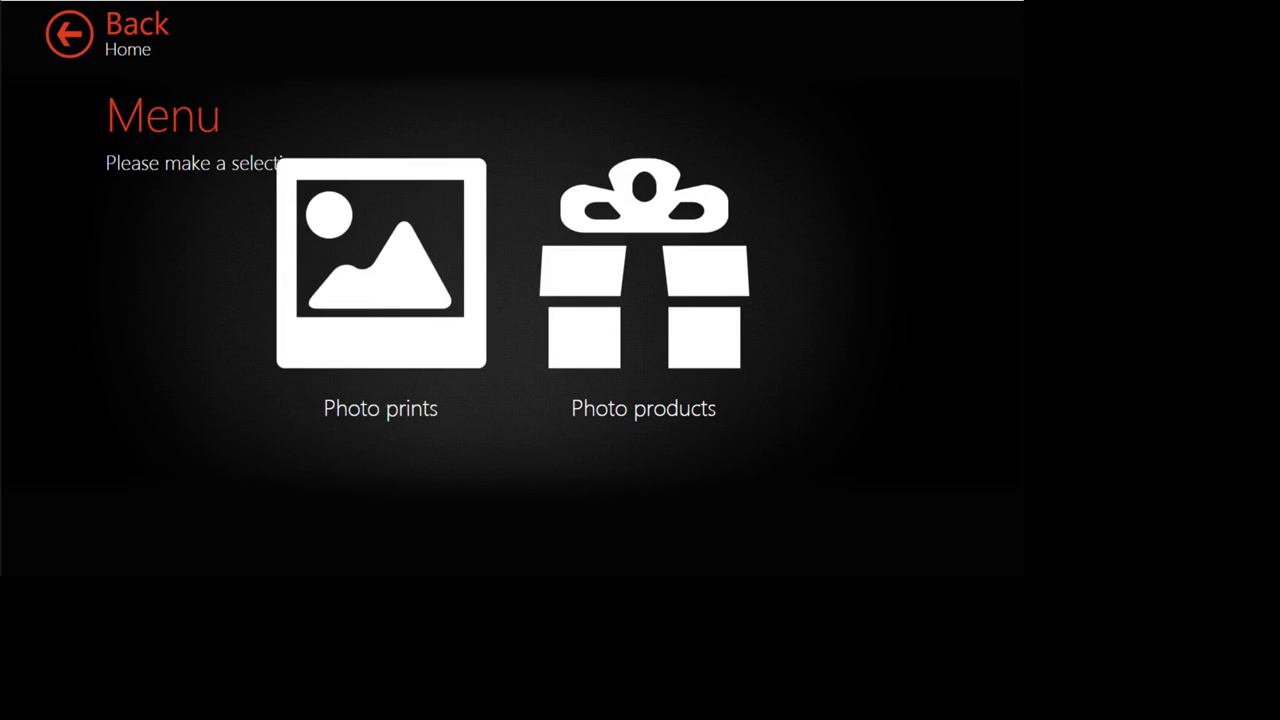
pyautogui.press('Escape')
pyautogui.write('******')
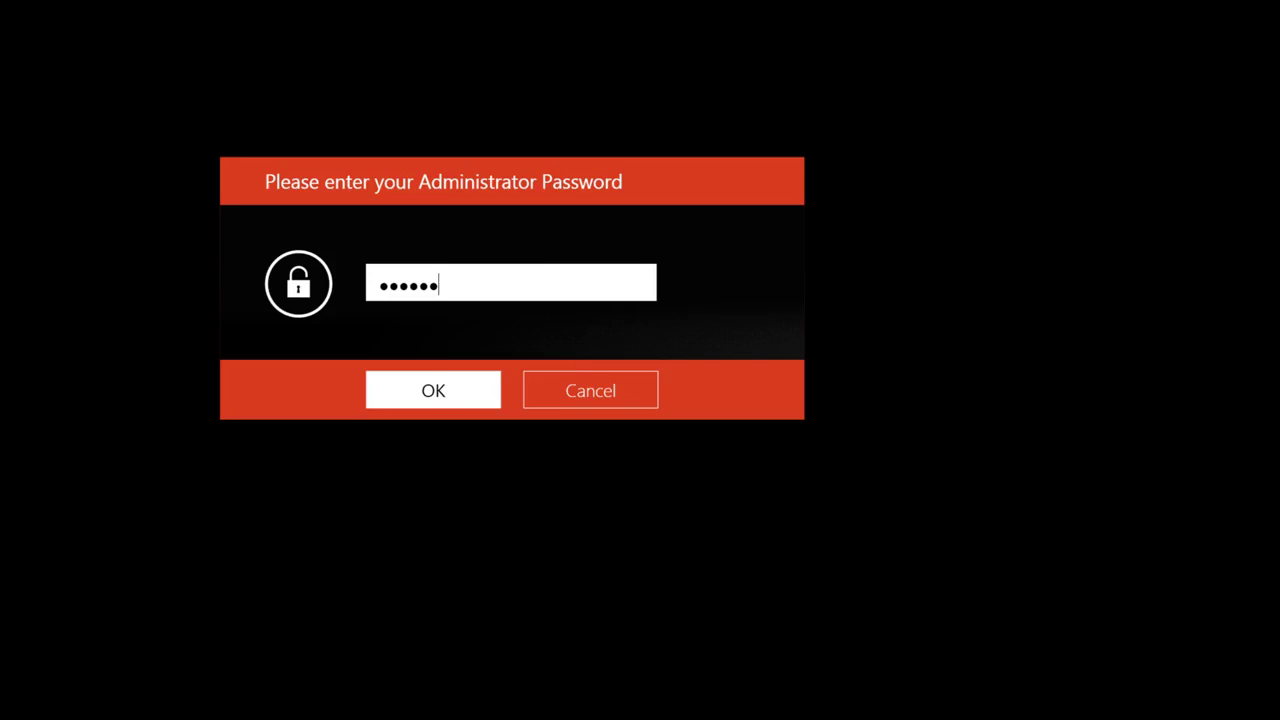
pyautogui.press('Return')
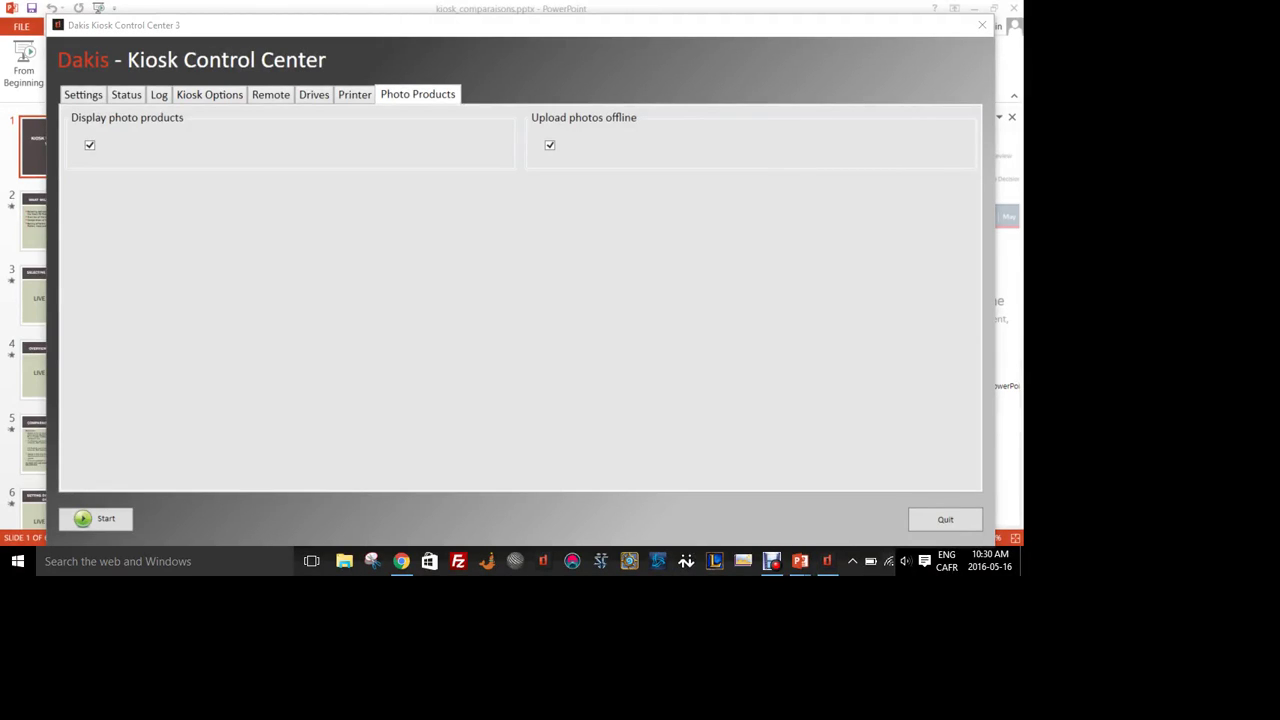
# - Switch from the kiosk comparison slide show to the Dakis Kiosk Control Center window
pyautogui.hotkey('alt', 'shift', 'Tab')
pyautogui.hotkey('alt', 'shift', 'Tab')
pyautogui.hotkey('alt', 'shift', 'Tab')
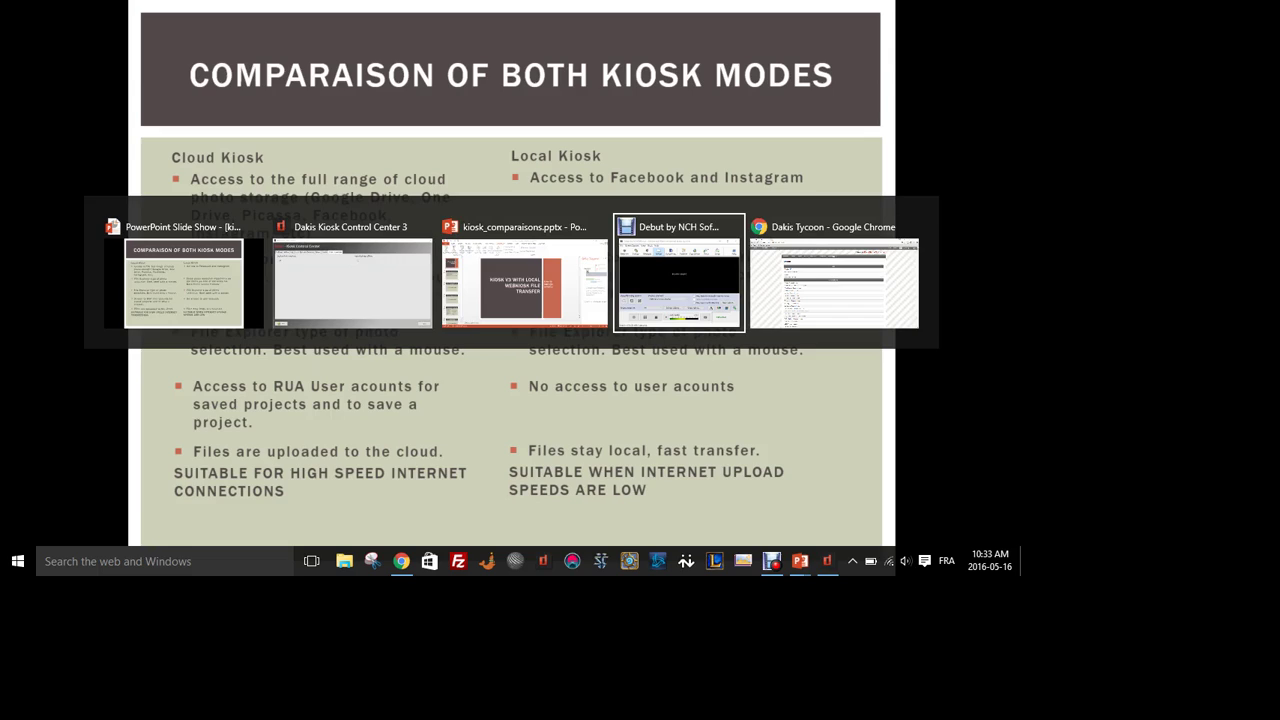
pyautogui.hotkey('alt', 'shift', 'Tab')
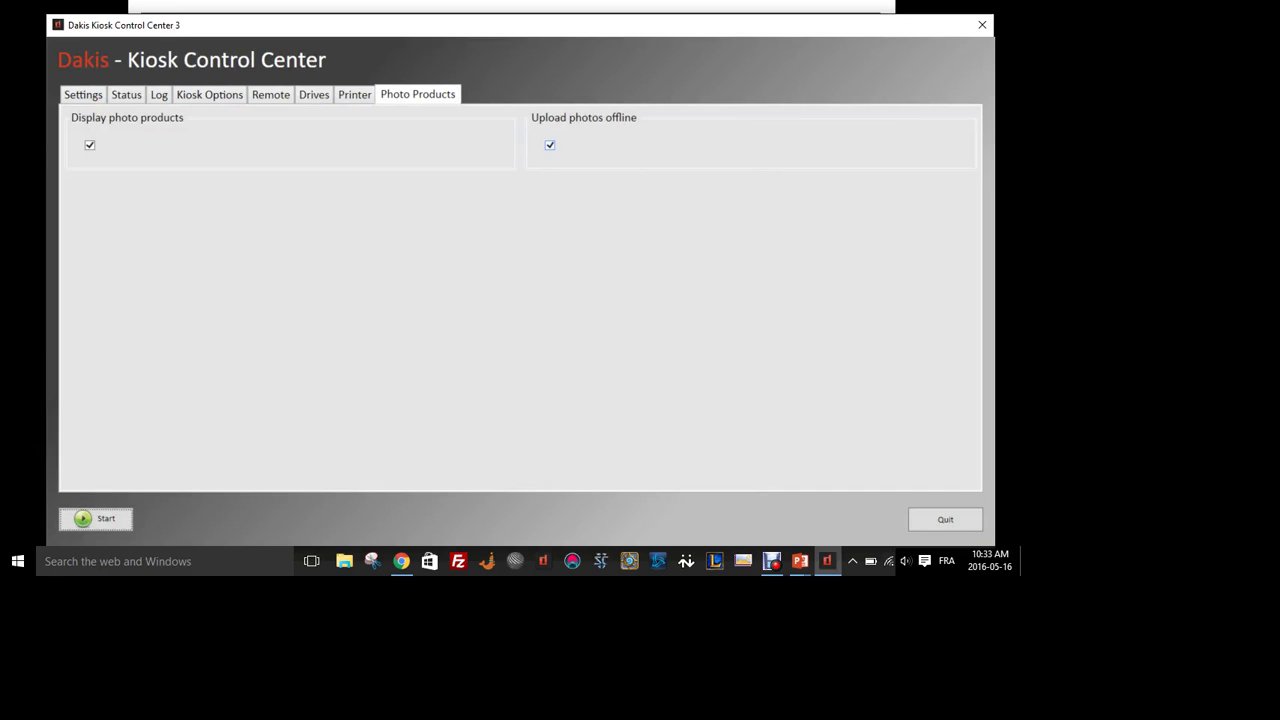
# - Toggle the photo products display and the offline photo upload options off and back on
pyautogui.click(549, 145)
pyautogui.click(89, 145)
pyautogui.click(89, 145)
pyautogui.click(89, 145)
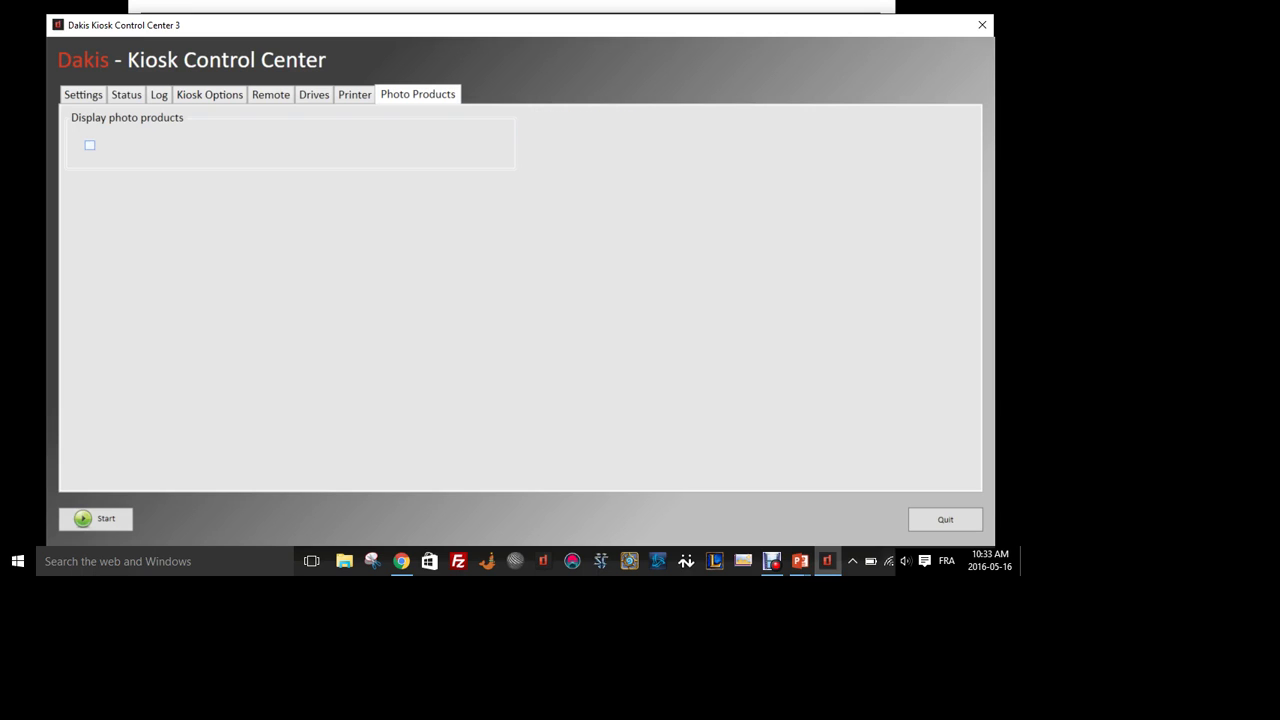
pyautogui.click(89, 145)
pyautogui.click(549, 145)
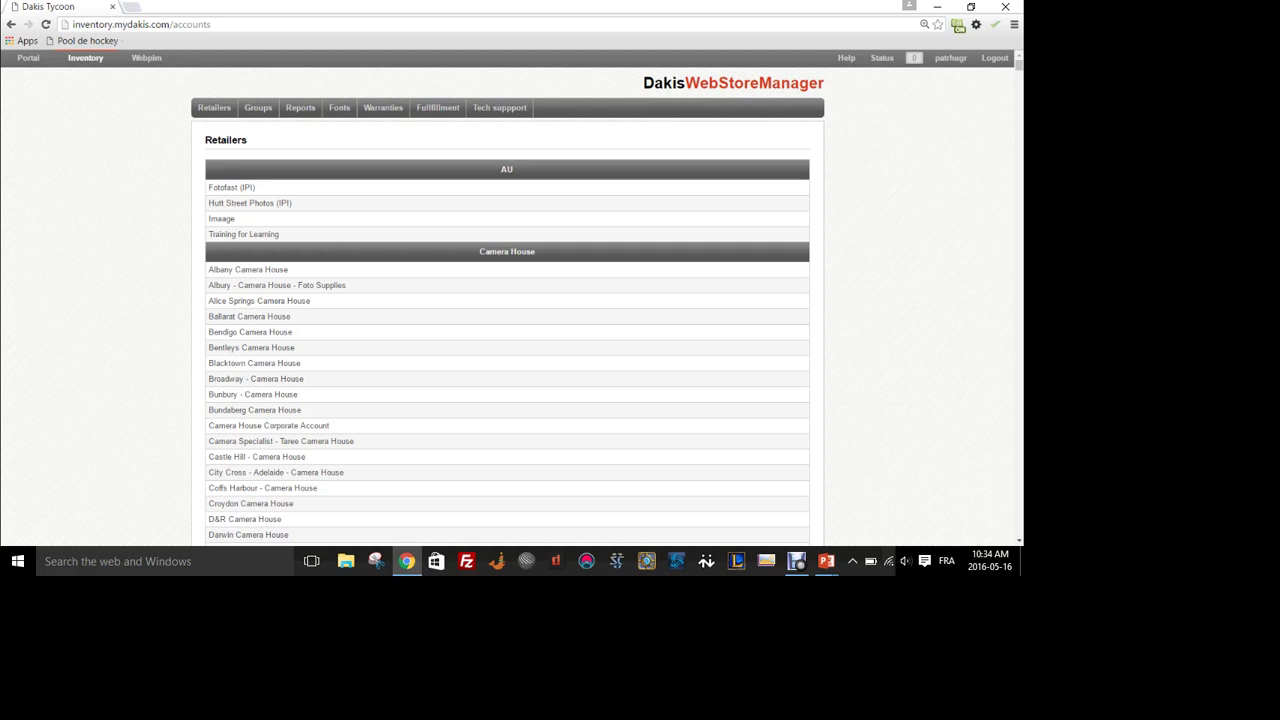
# - Search the Dakis WebStoreManager retailers list for "dakis demo" and open the Dakis Demo Site account
pyautogui.hotkey('ctrl', 'f')
pyautogui.write('dakis demo')
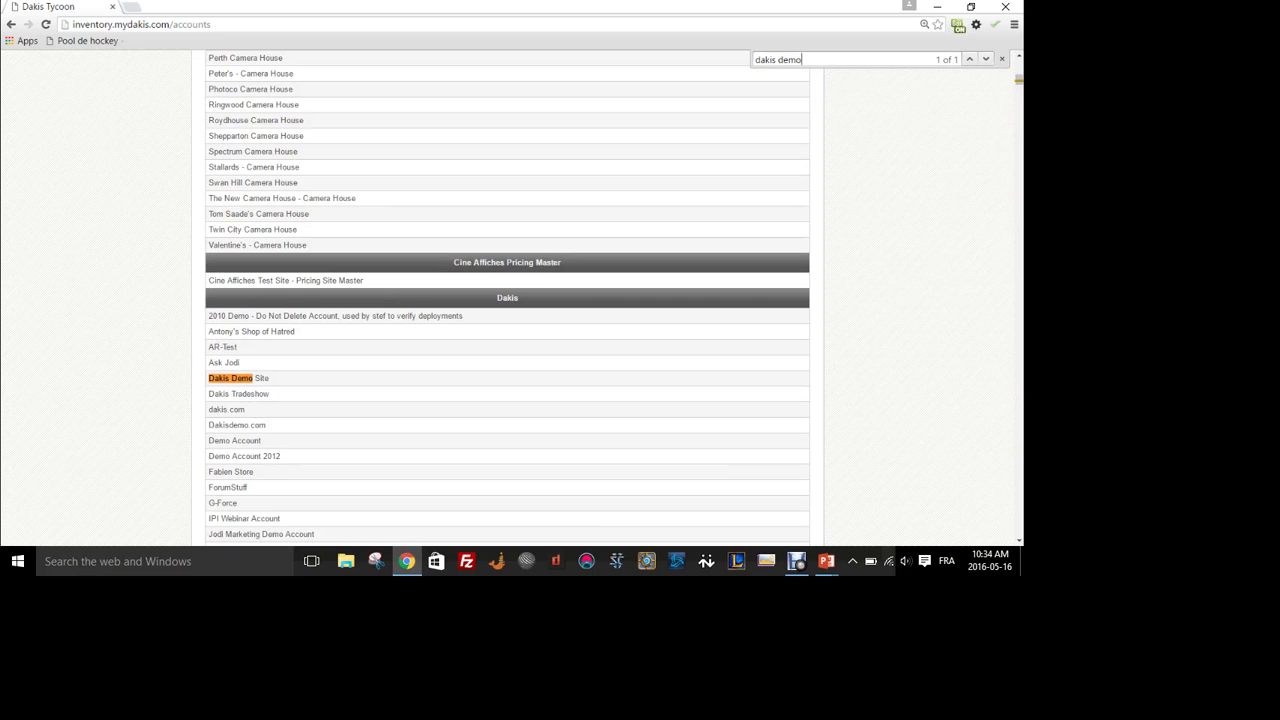
pyautogui.hotkey('ctrl', 'Return')
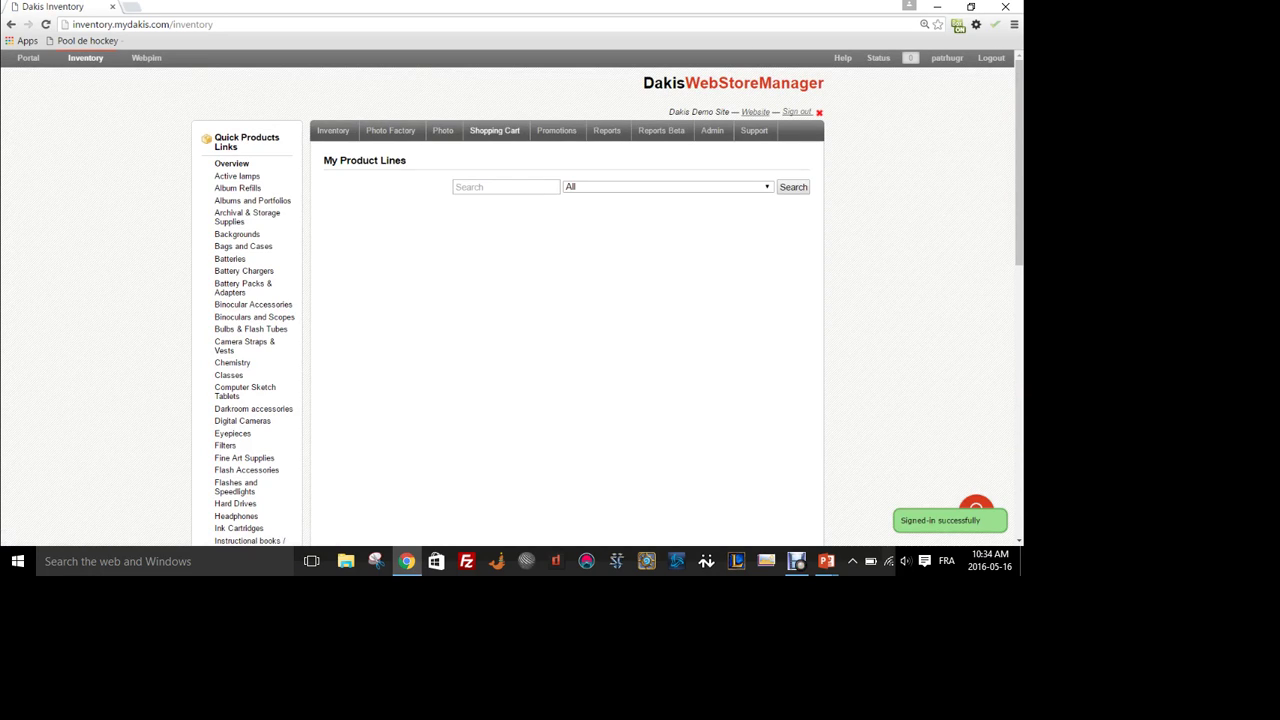
# - Open the Billing/Shipping Options in the shopping cart section of the Dakis Demo Site
pyautogui.click(495, 130)
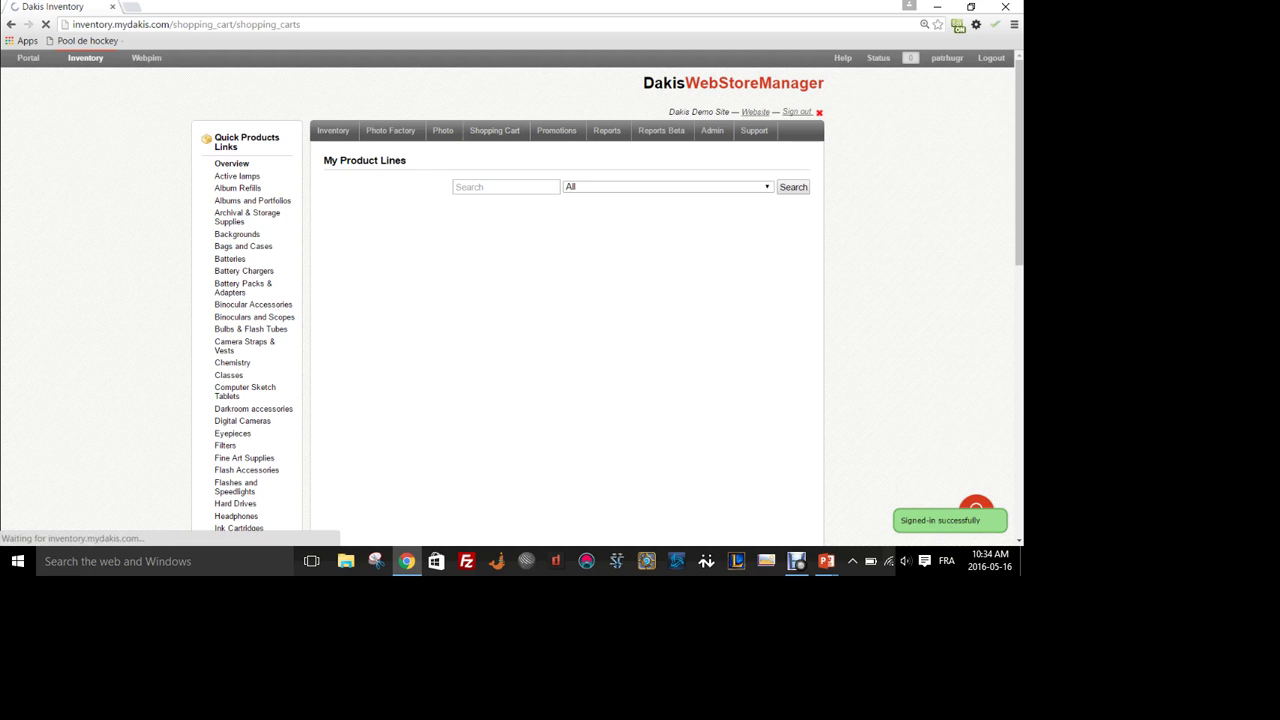
pyautogui.scroll(-3, 512, 297)
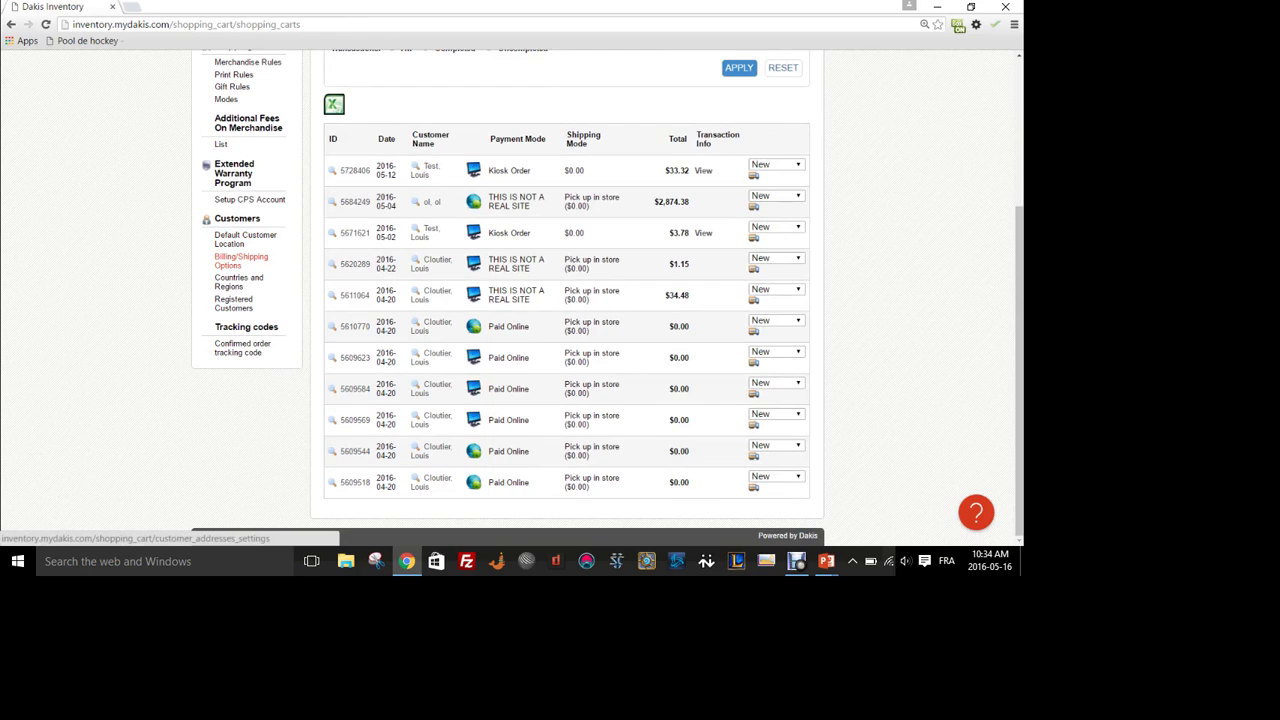
pyautogui.click(241, 260)
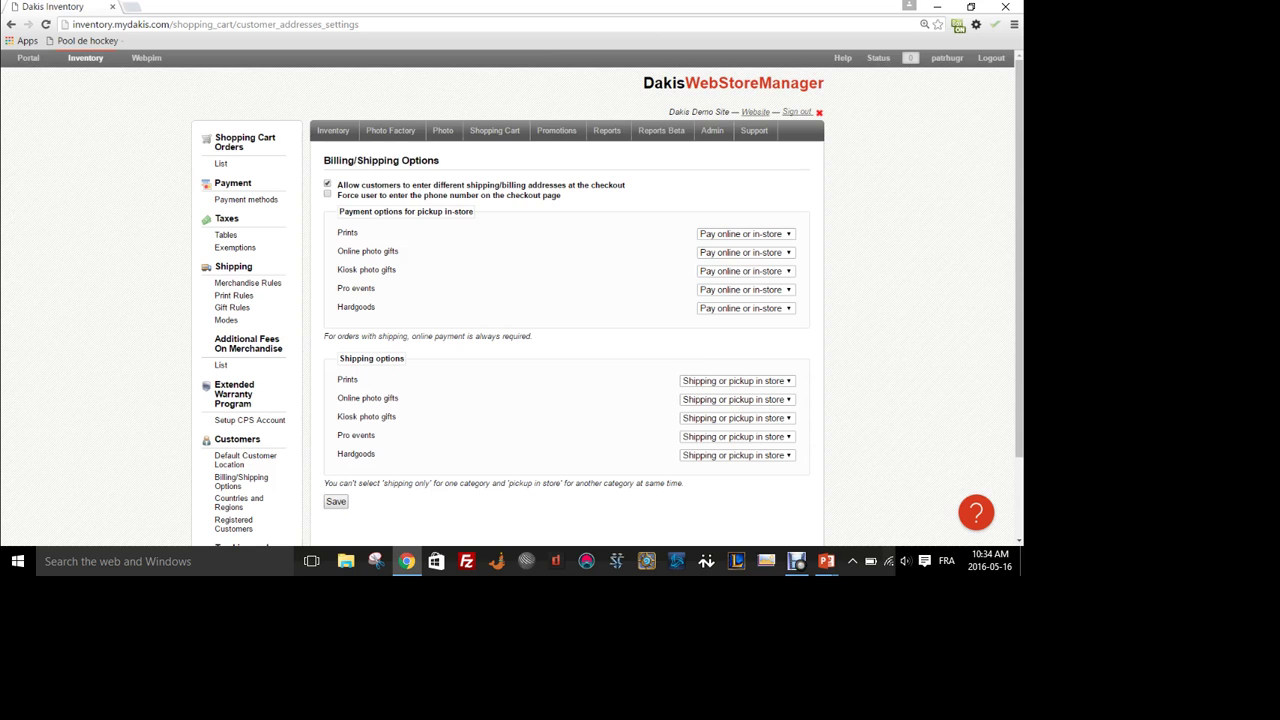
# - Examine the product categories, from prints to hardgoods, under the payment options for pickup in-store
pyautogui.scroll(-2, 512, 294)
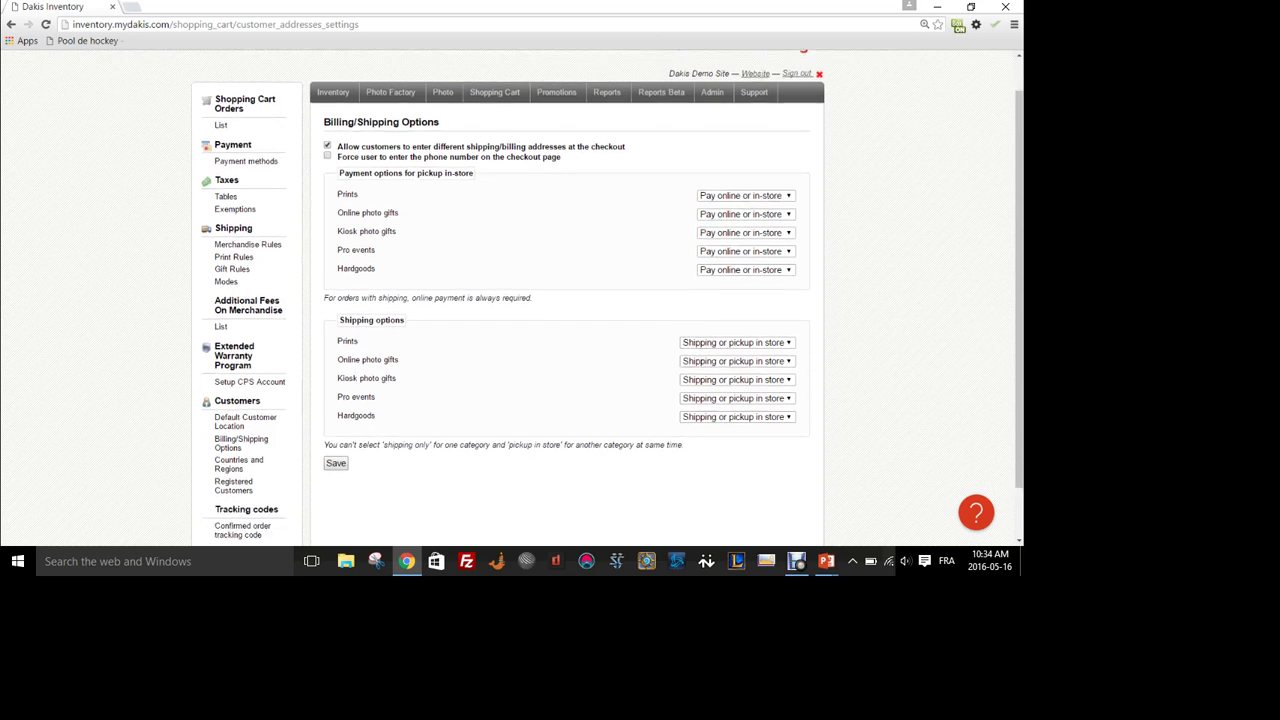
pyautogui.tripleClick(347, 134)
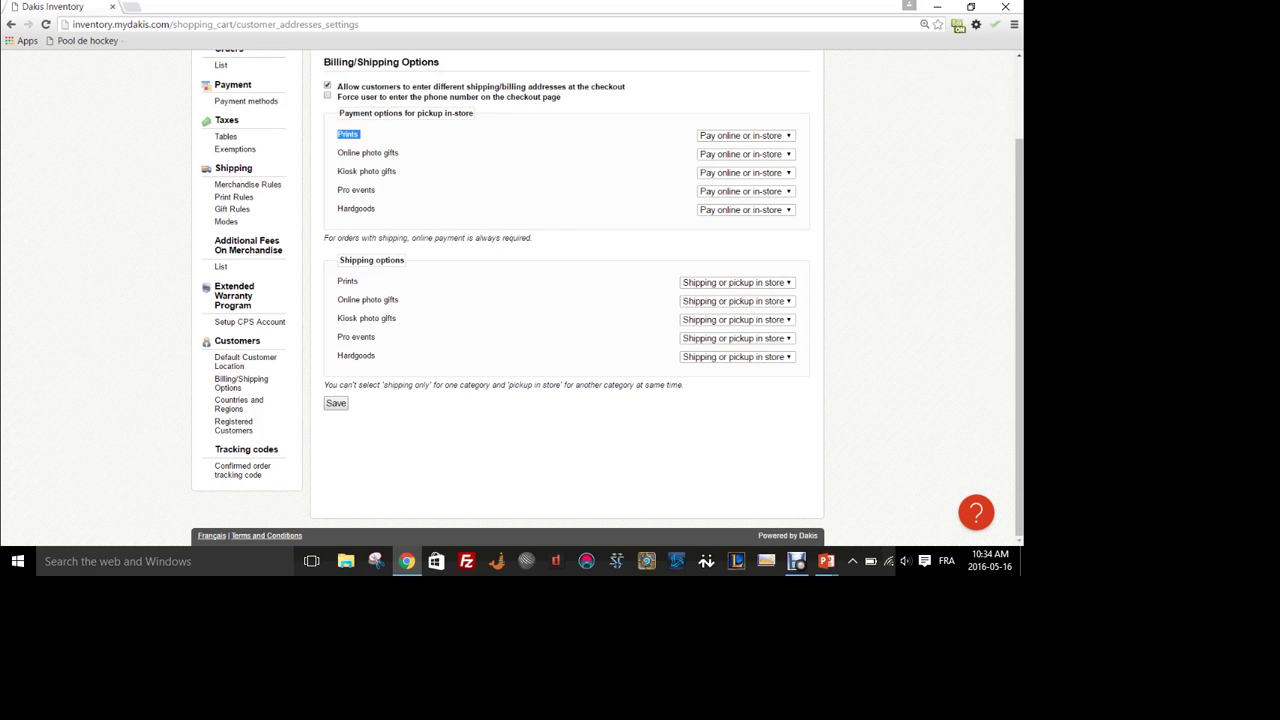
pyautogui.tripleClick(372, 153)
pyautogui.tripleClick(366, 171)
pyautogui.tripleClick(356, 190)
pyautogui.click(356, 208)
pyautogui.doubleClick(356, 208)
pyautogui.tripleClick(412, 113)
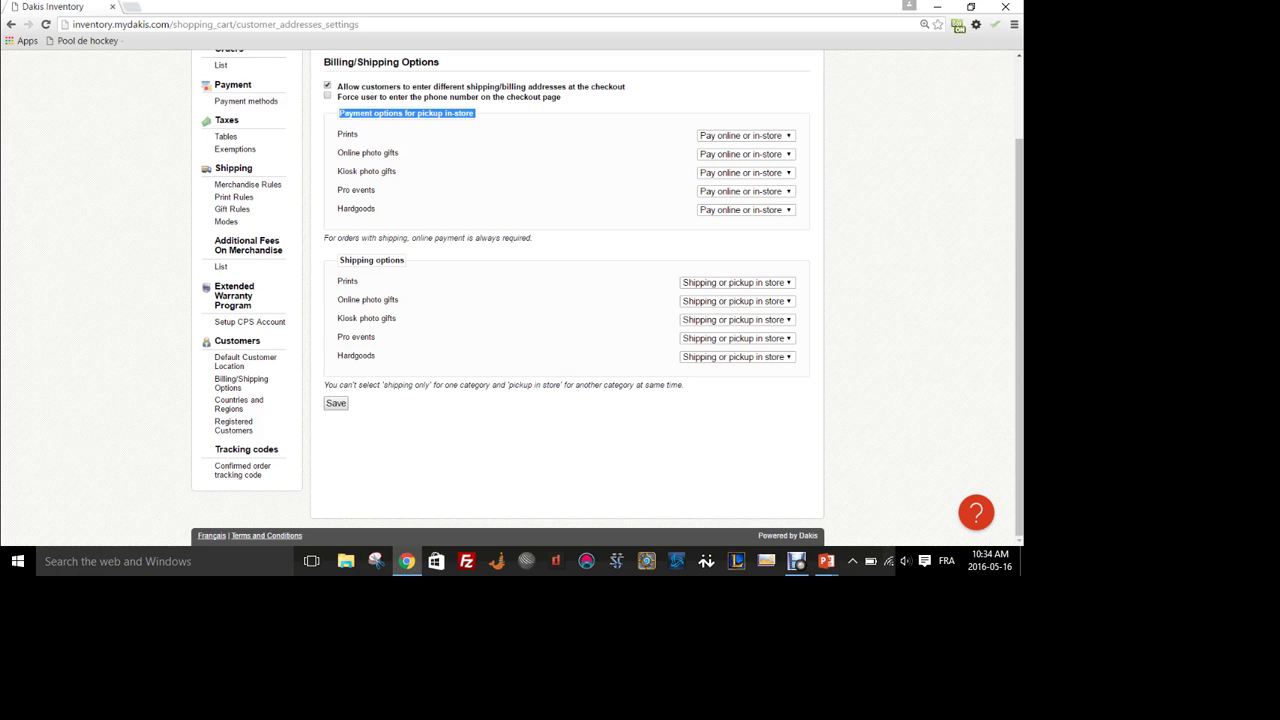
pyautogui.click(412, 113)
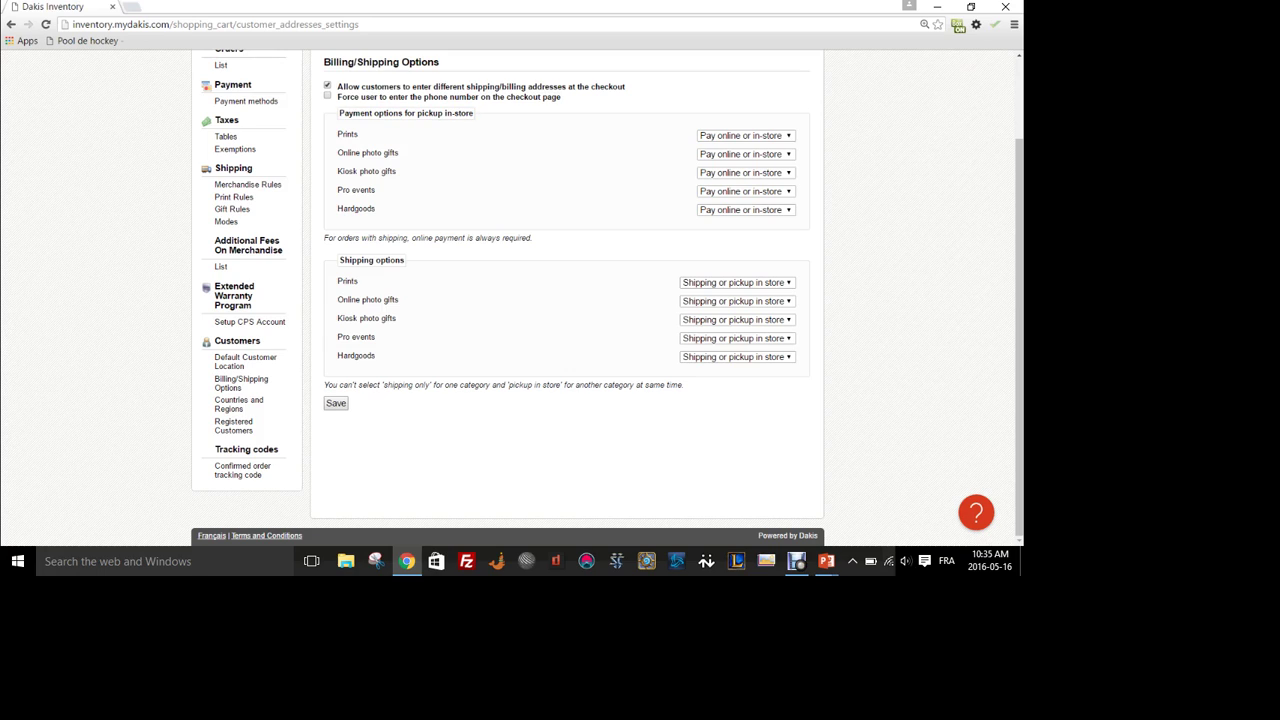
# - Set the pickup payment for hardgoods and kiosk photo gifts to Pay in-store only, and the kiosk photo gifts shipping to Pickup in store only
pyautogui.click(745, 209)
pyautogui.press('Return')
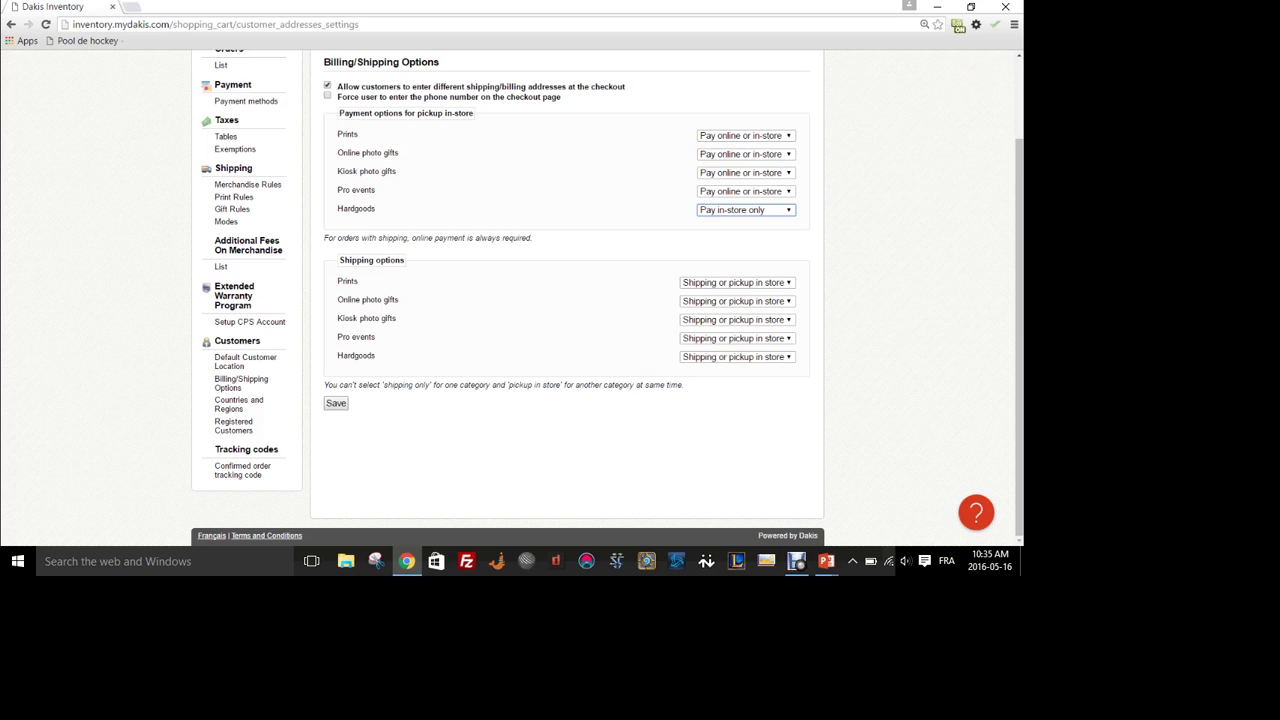
pyautogui.tripleClick(367, 171)
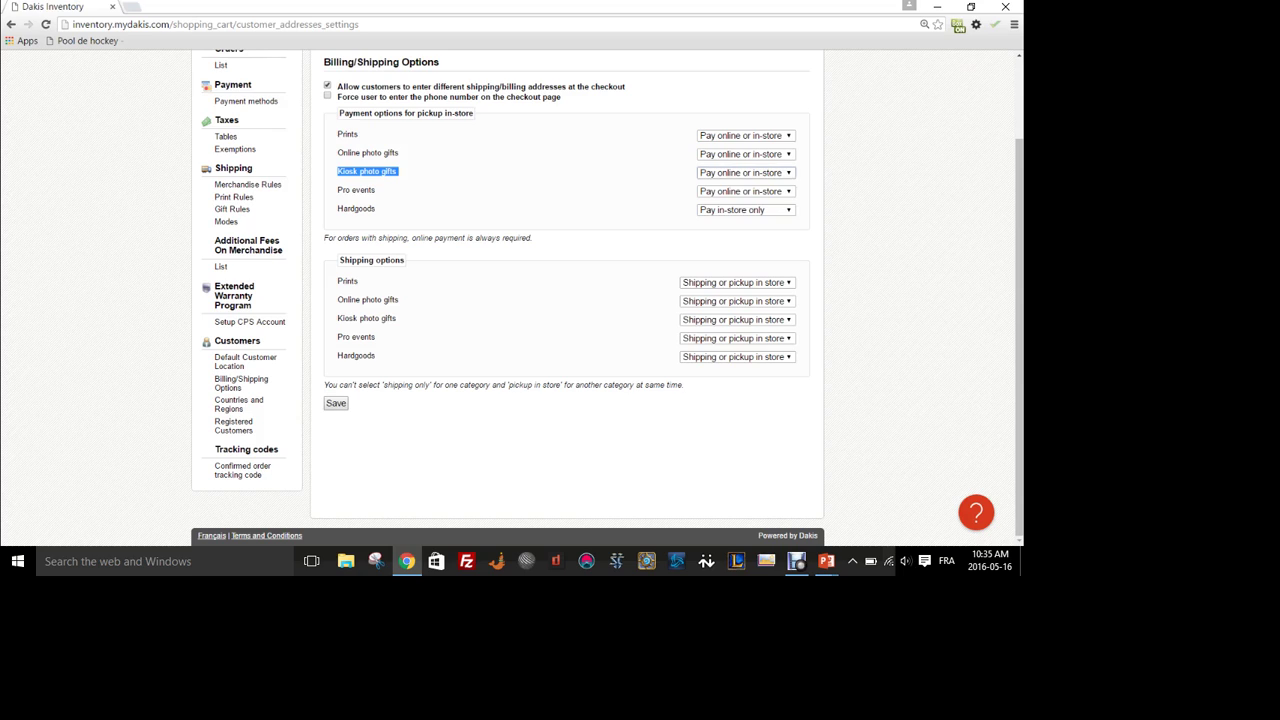
pyautogui.click(745, 172)
pyautogui.click(737, 184)
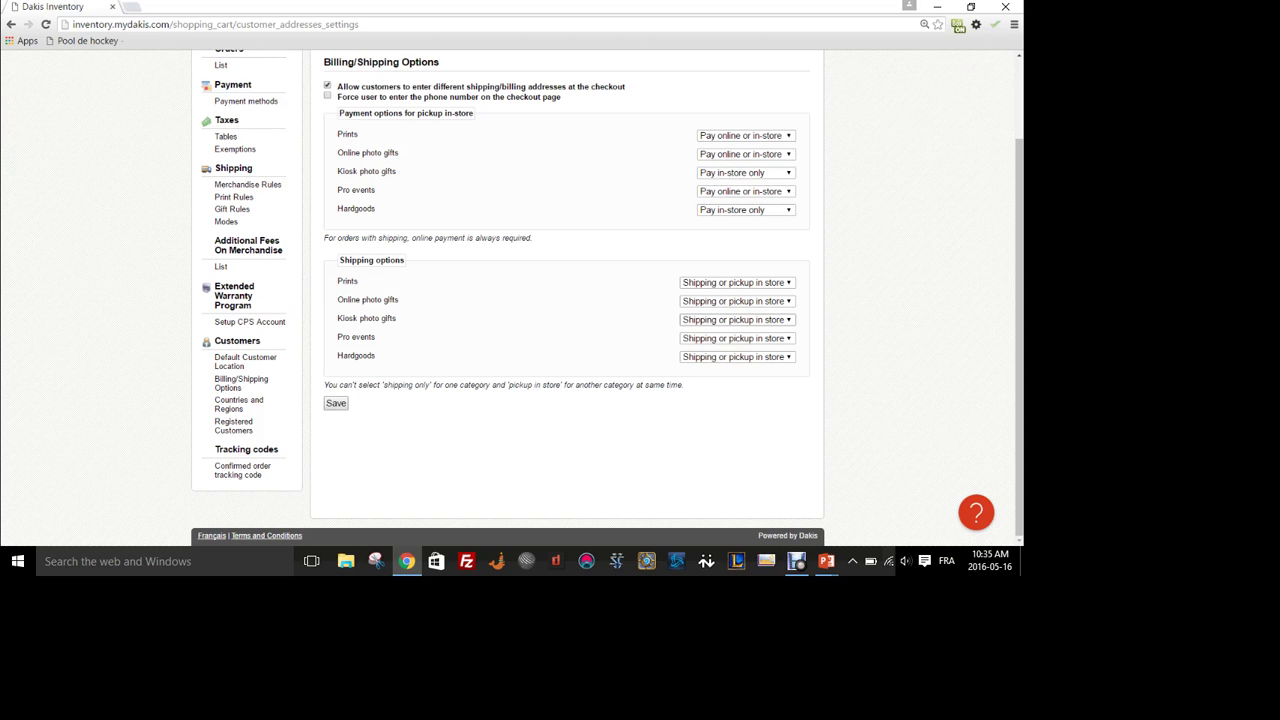
pyautogui.click(737, 319)
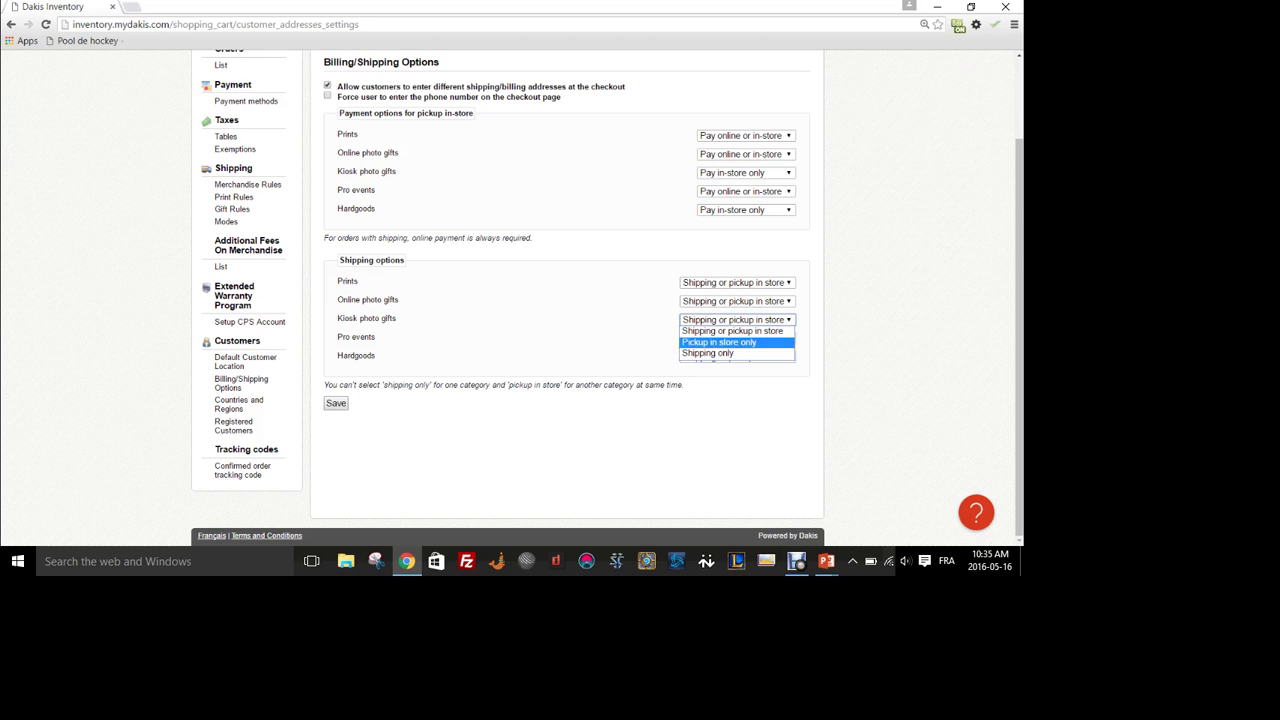
pyautogui.click(718, 342)
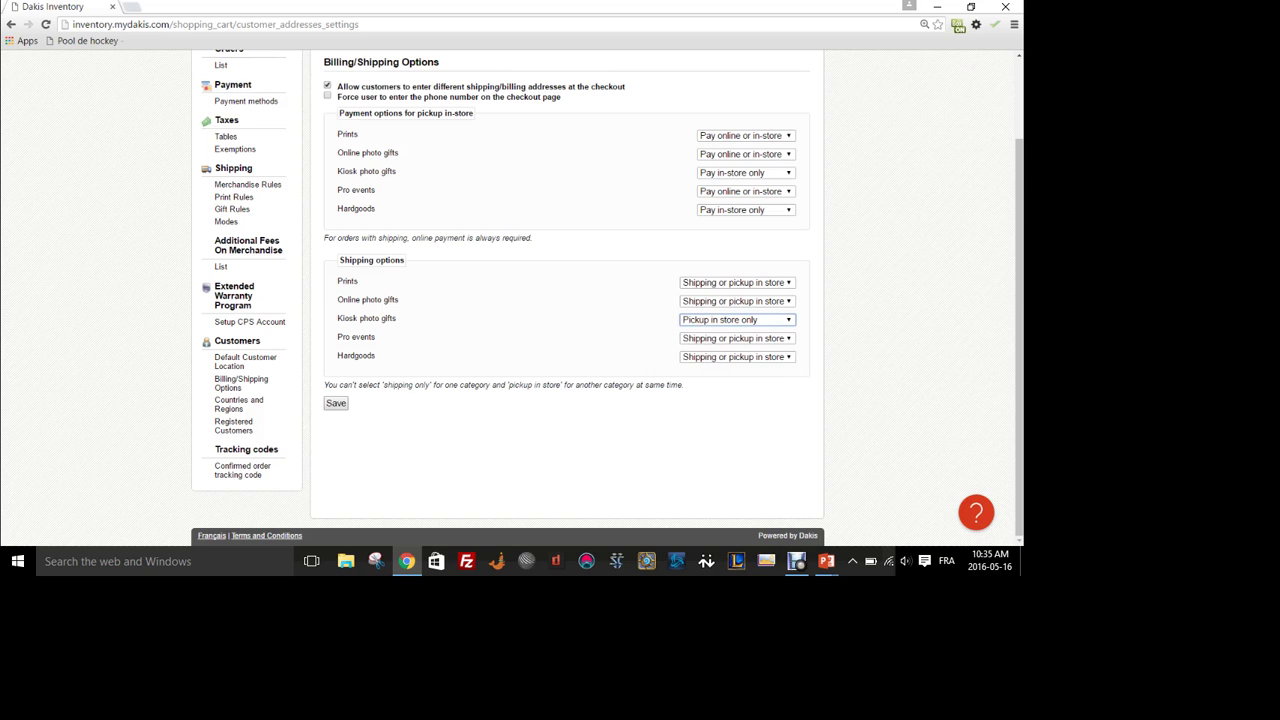
# - Set the shipping option for kiosk photo gifts to Shipping or pickup in store
pyautogui.click(737, 319)
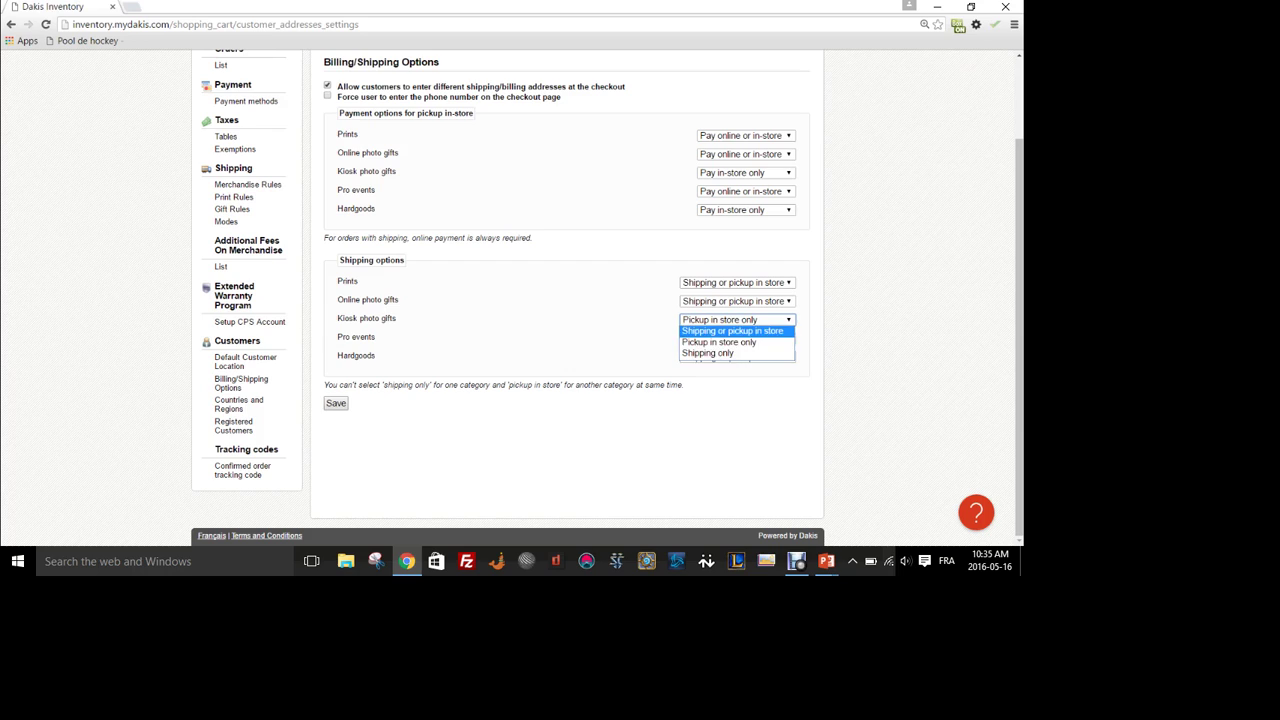
pyautogui.click(732, 331)
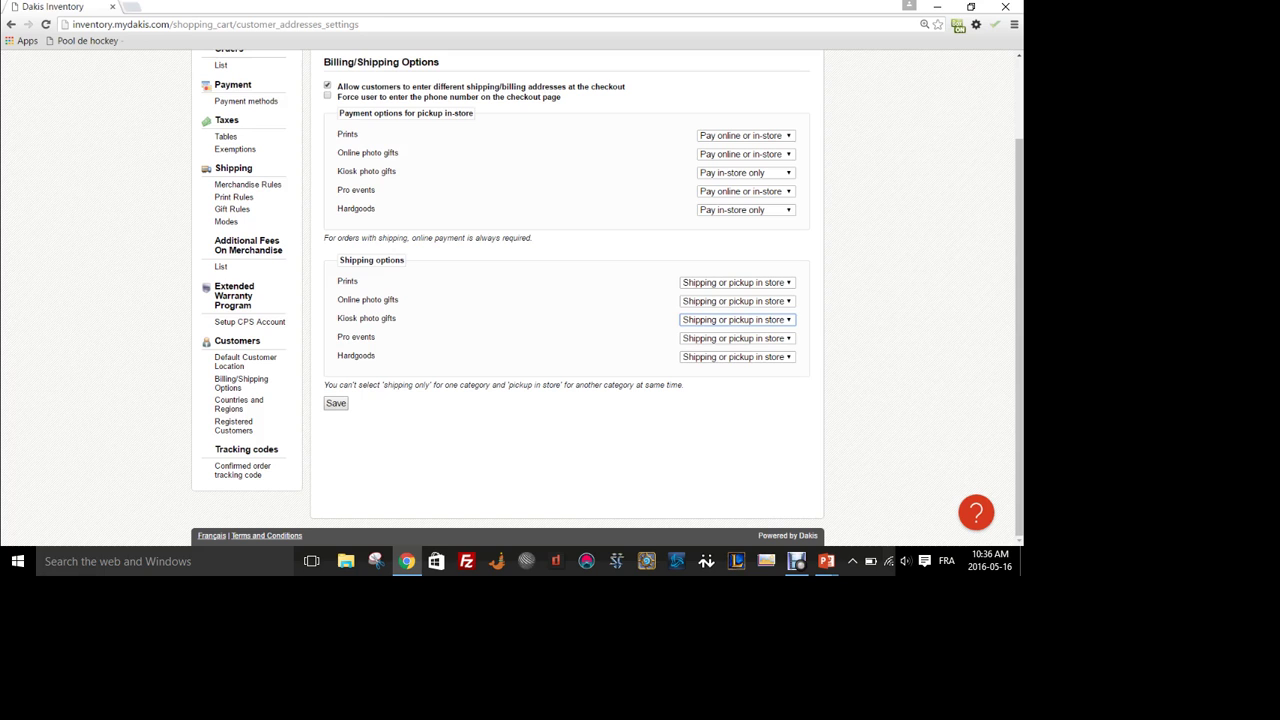
pyautogui.moveTo(826, 561)
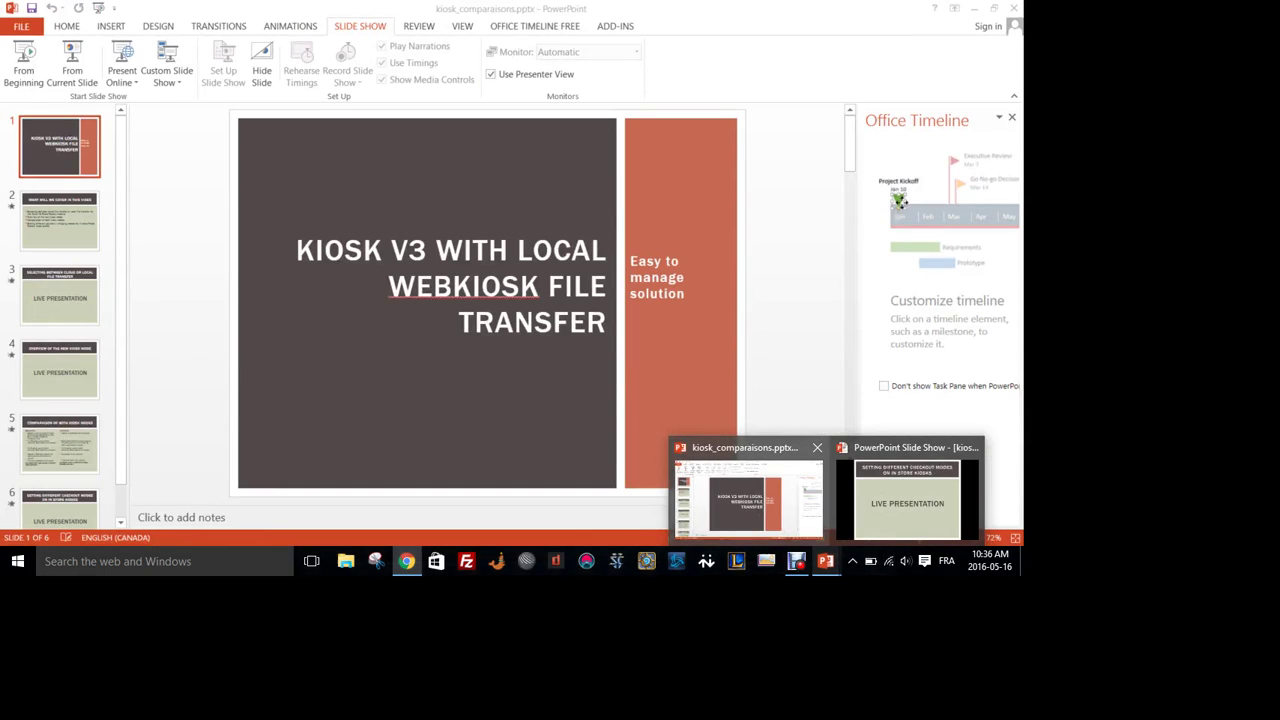
pyautogui.click(745, 495)
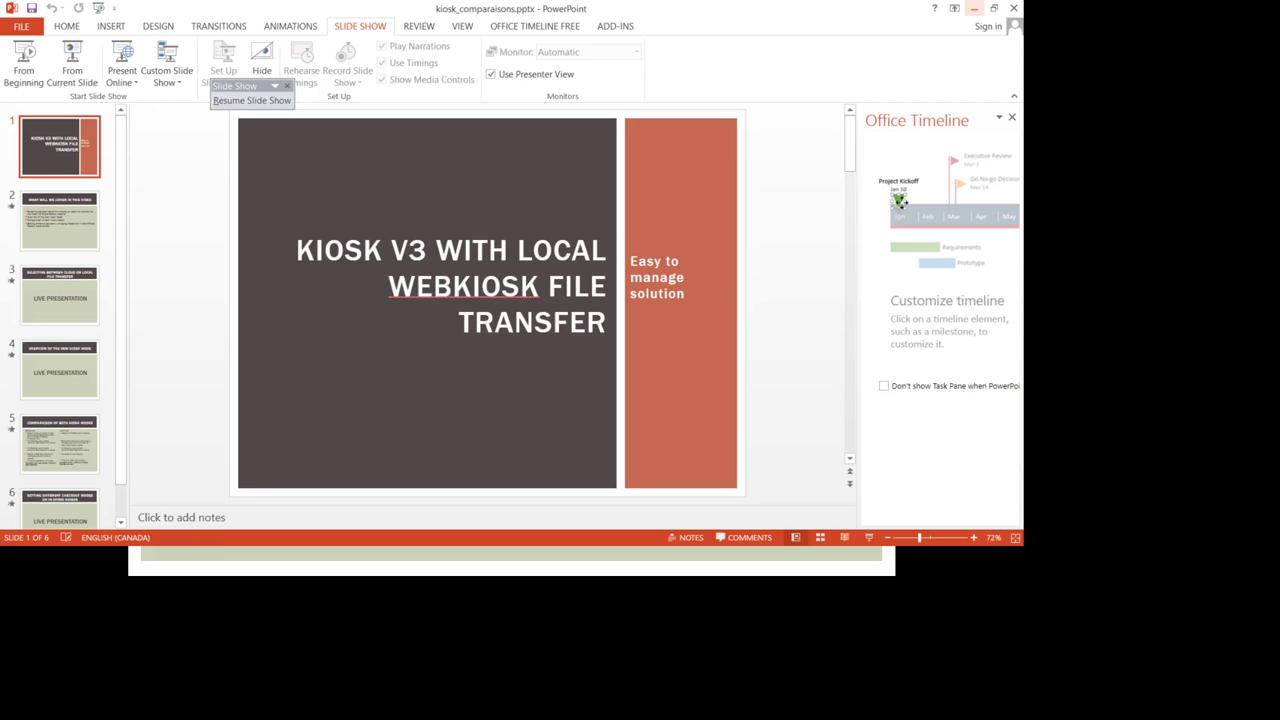
pyautogui.click(973, 8)
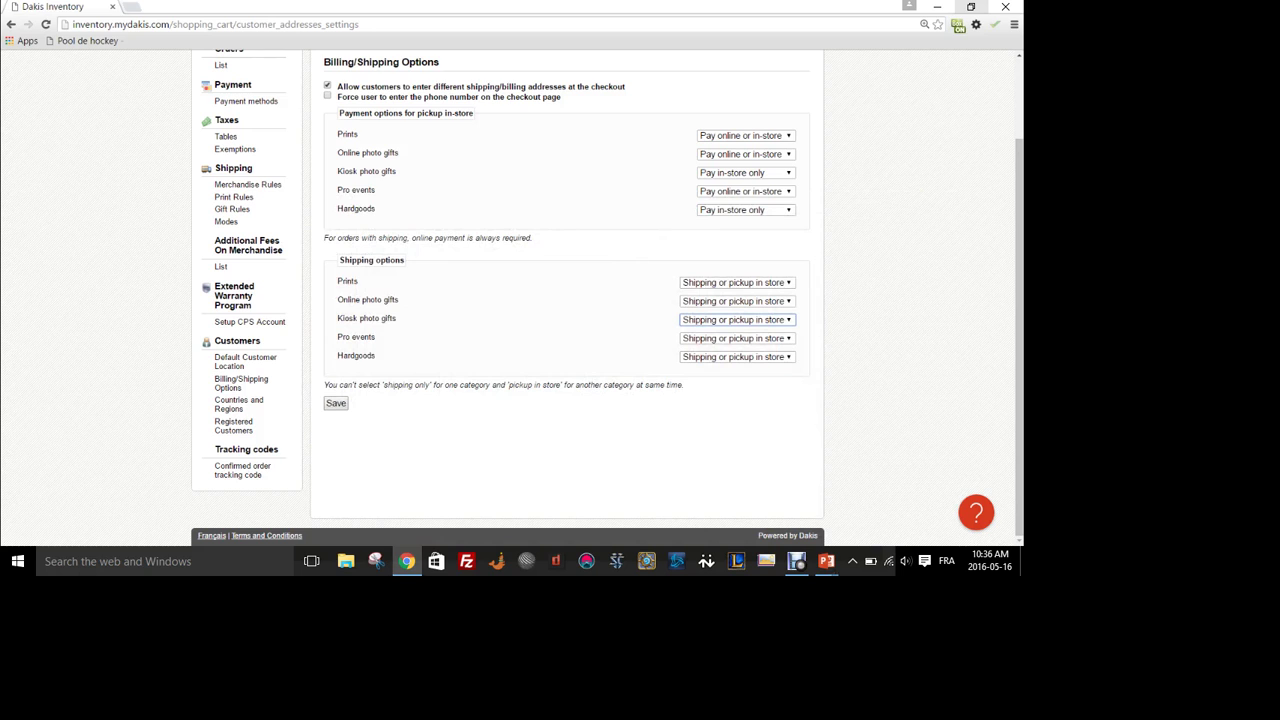
pyautogui.click(797, 561)
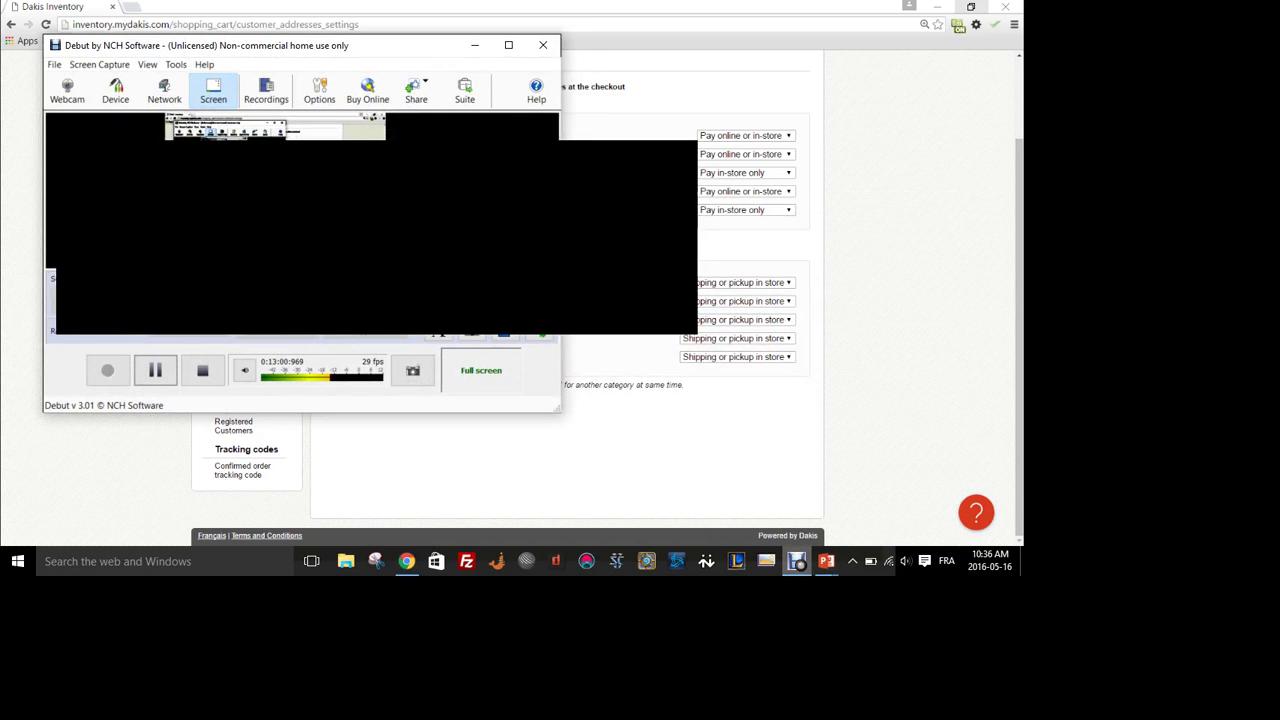